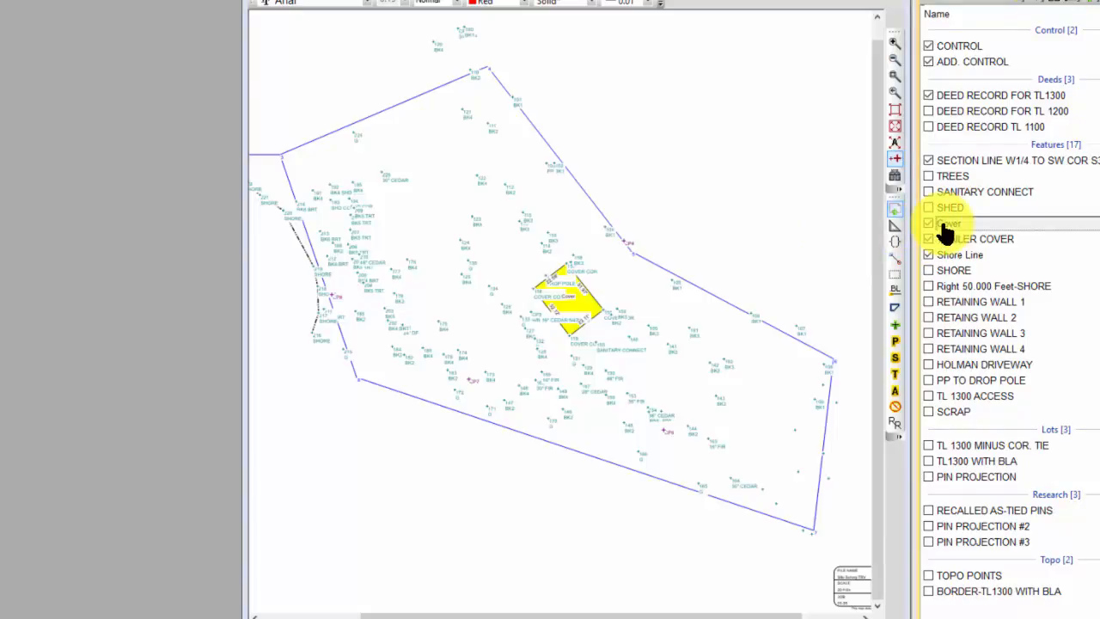
- Start a new traverse above the Cover traverse, name it Trees and assign it the Symbols Only drawing settings
{"action": "right_click", "coordinate": [945, 232]}
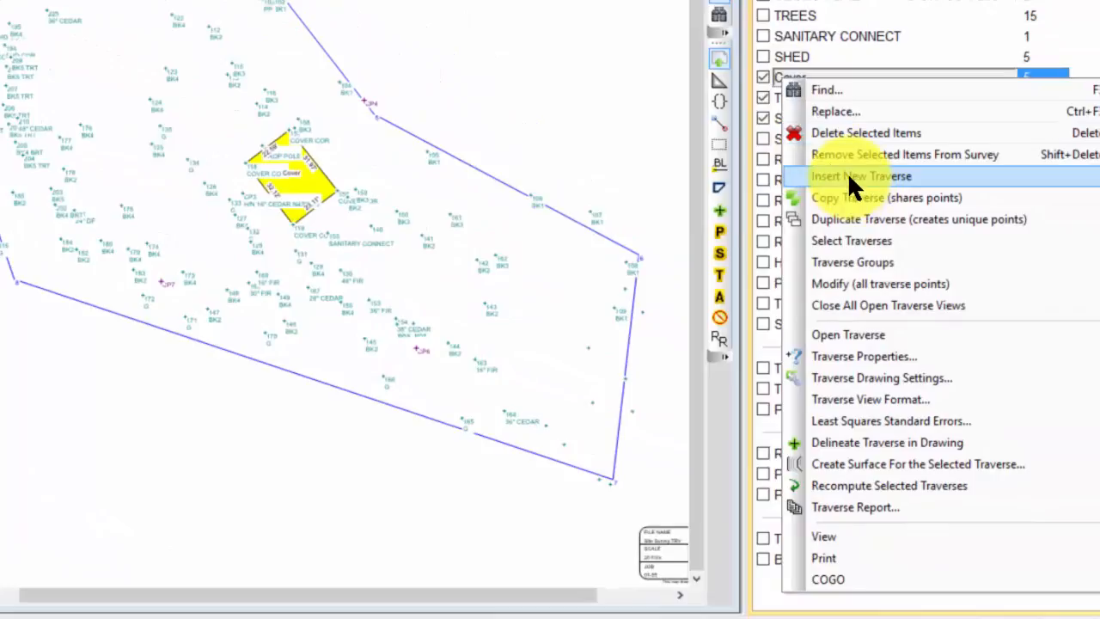
{"action": "mouse_move", "coordinate": [993, 303]}
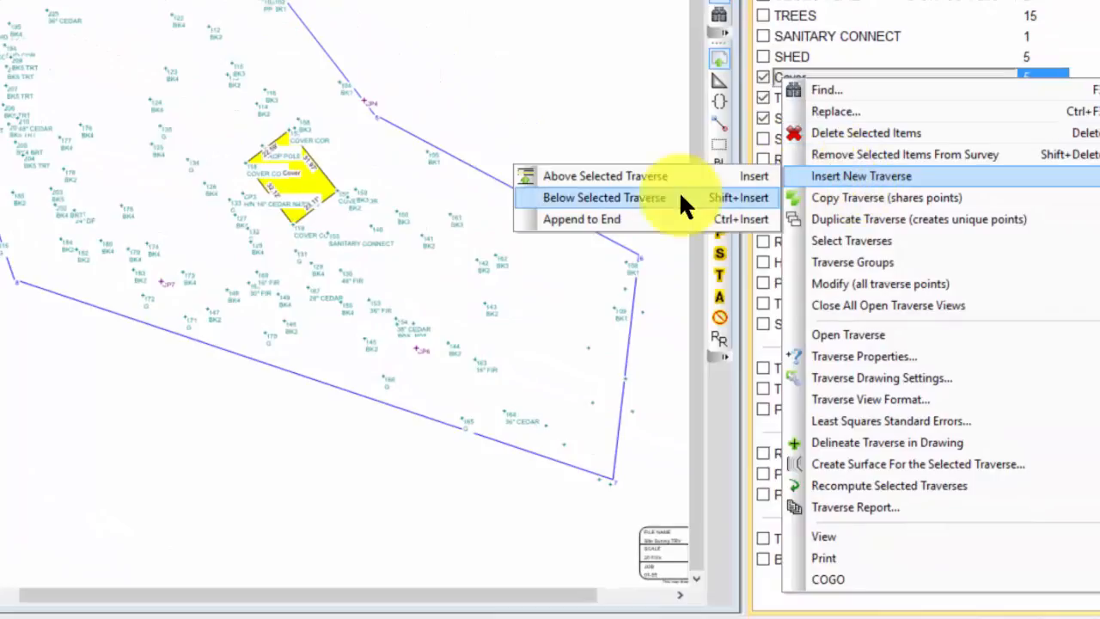
{"action": "left_click", "coordinate": [618, 175]}
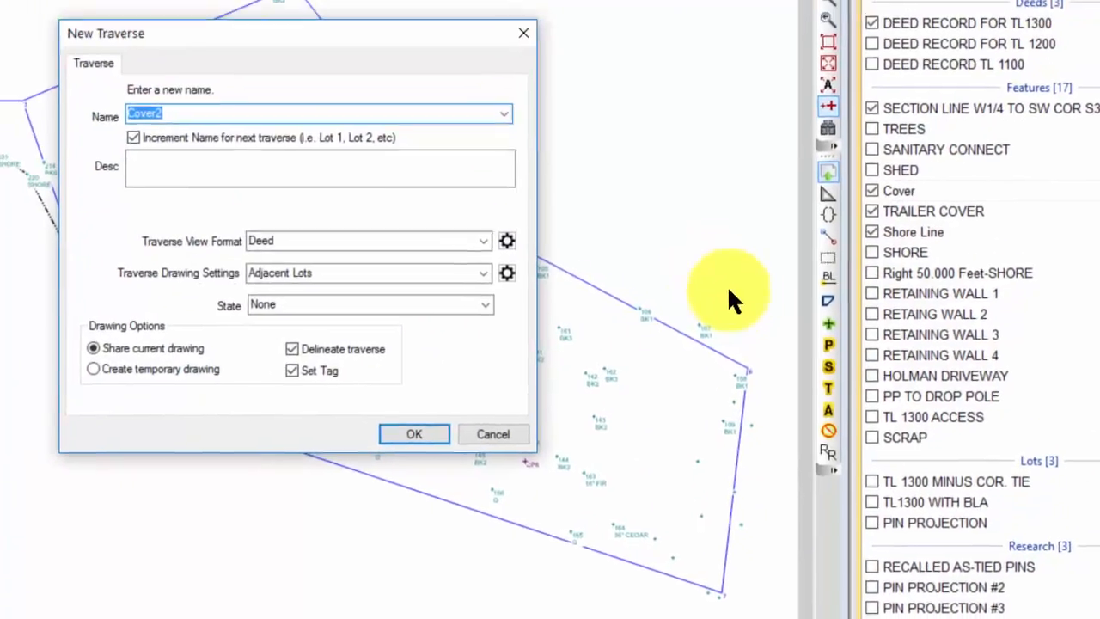
{"action": "type", "text": "Trees"}
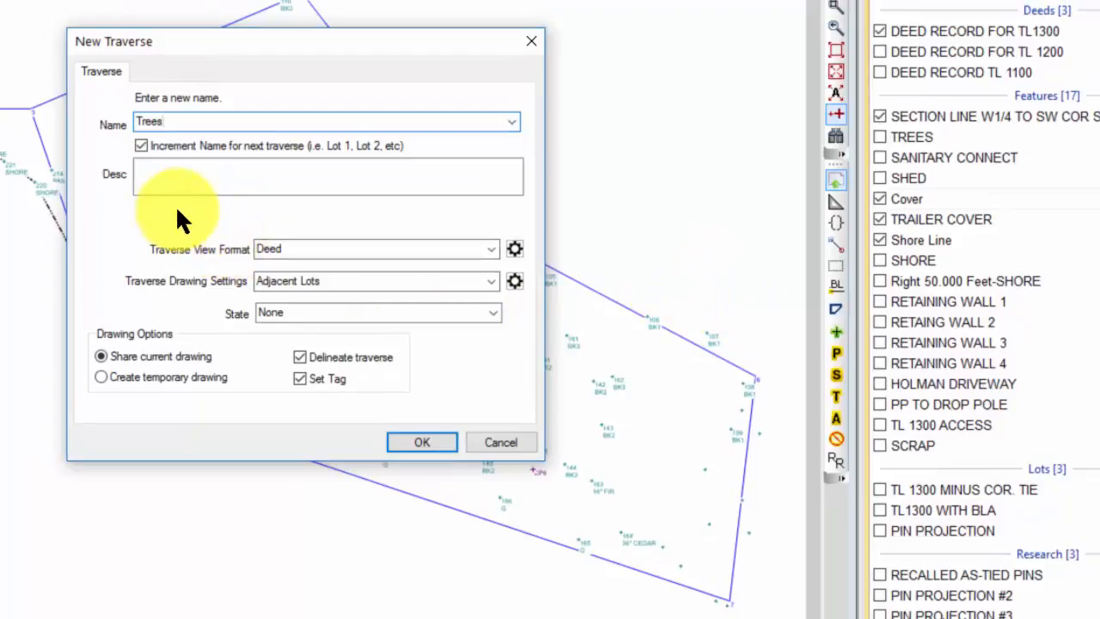
{"action": "left_click", "coordinate": [487, 282]}
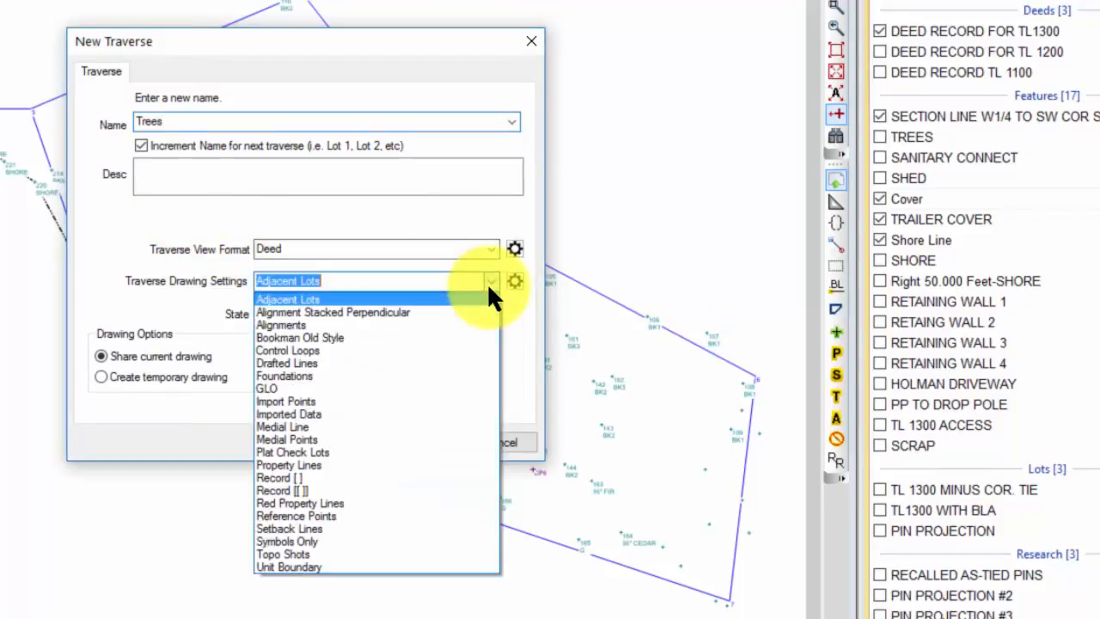
{"action": "left_click", "coordinate": [316, 538]}
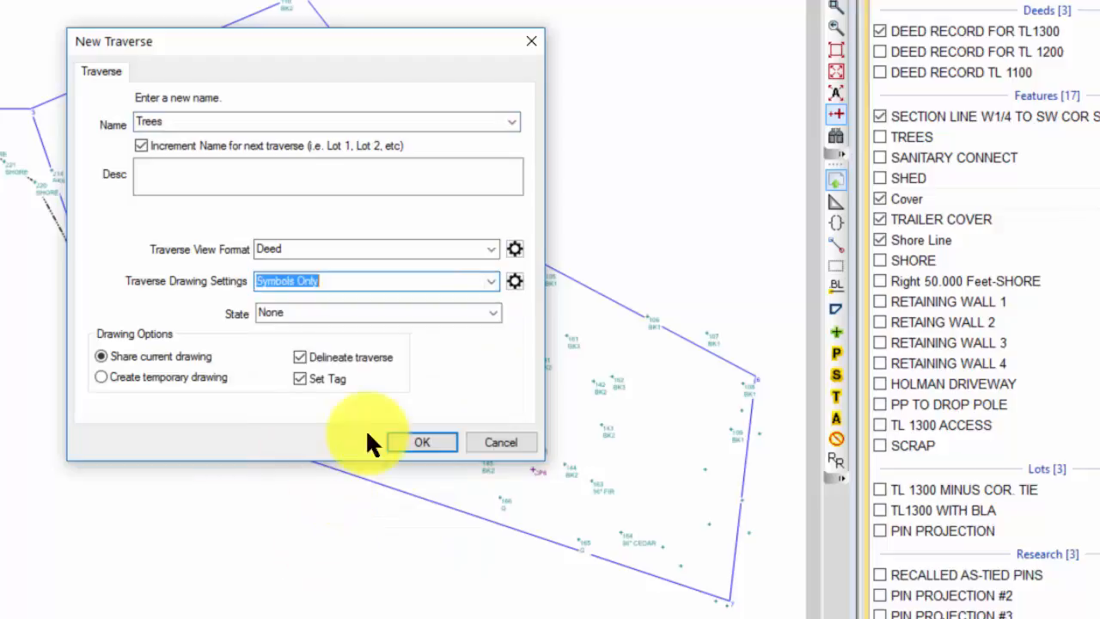
- Set the Conifer symbol size to 0.13 in, turn off Delineate traverse and create the Trees traverse
{"action": "left_click", "coordinate": [513, 282]}
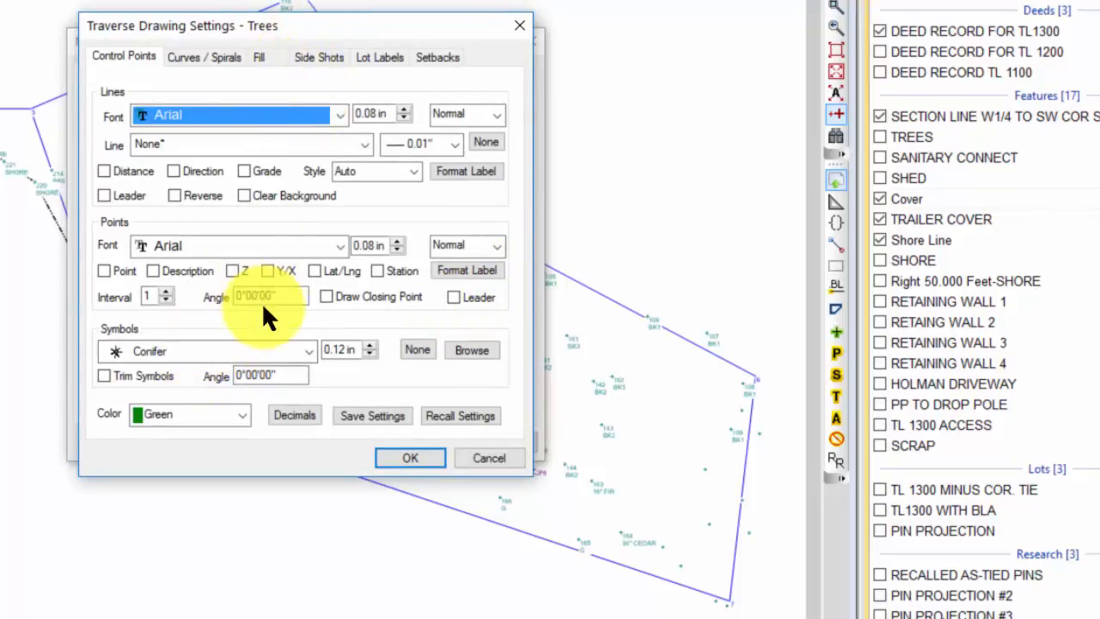
{"action": "left_click", "coordinate": [307, 352]}
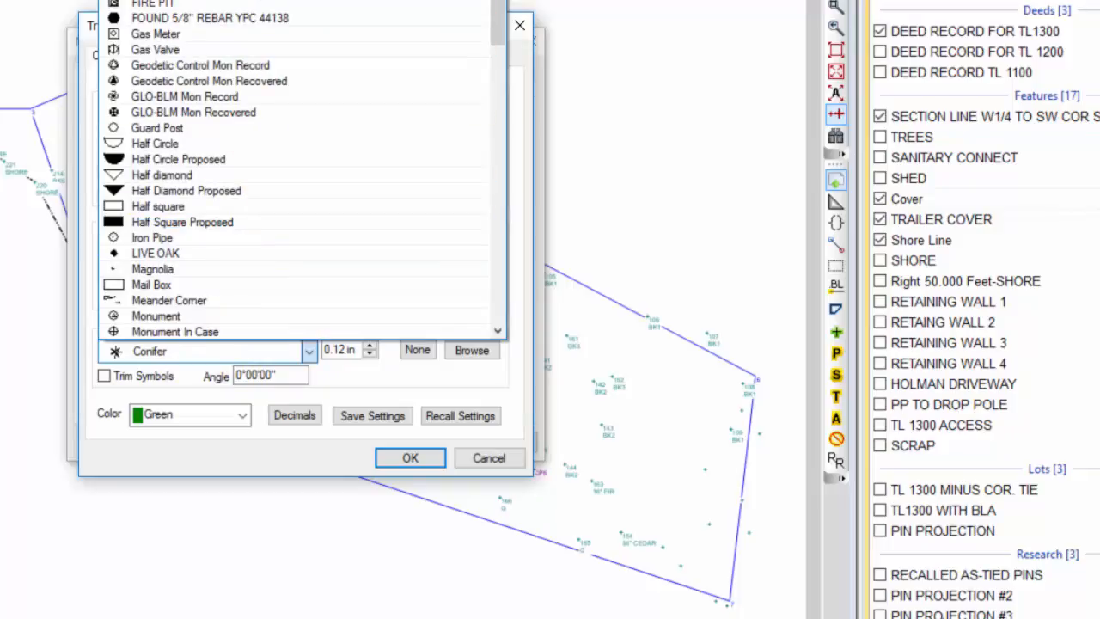
{"action": "left_click", "coordinate": [307, 352]}
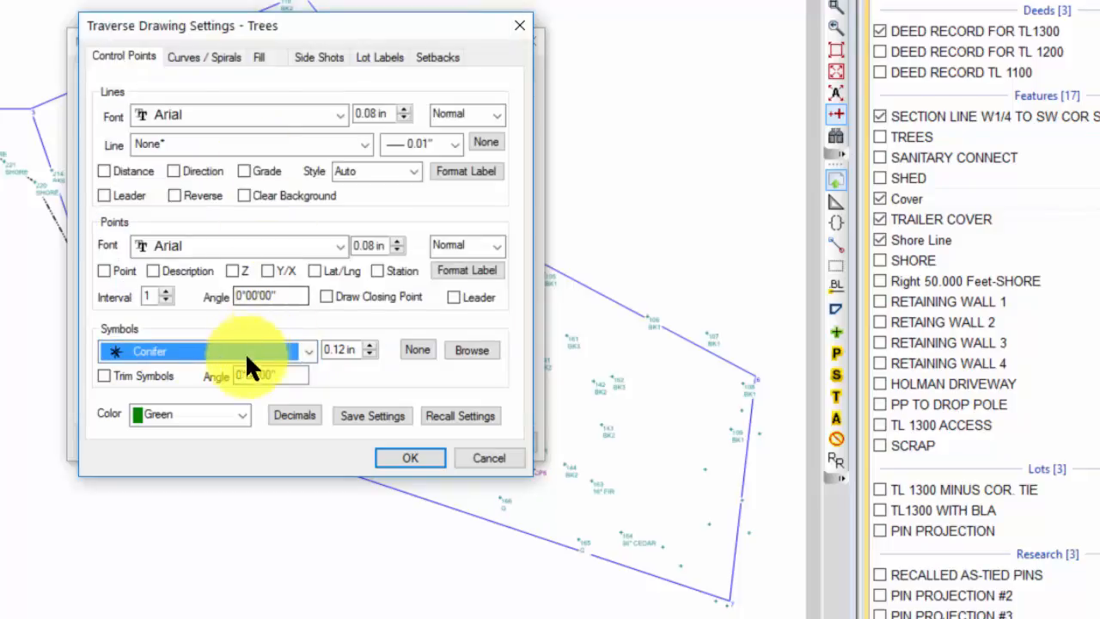
{"action": "left_click", "coordinate": [369, 346]}
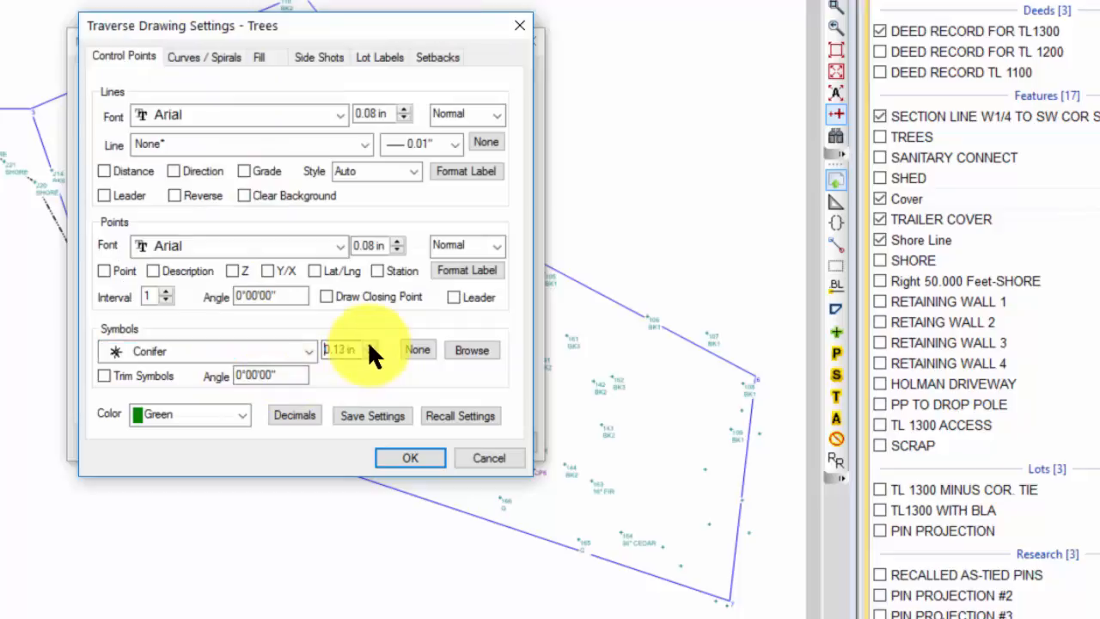
{"action": "left_click", "coordinate": [409, 457]}
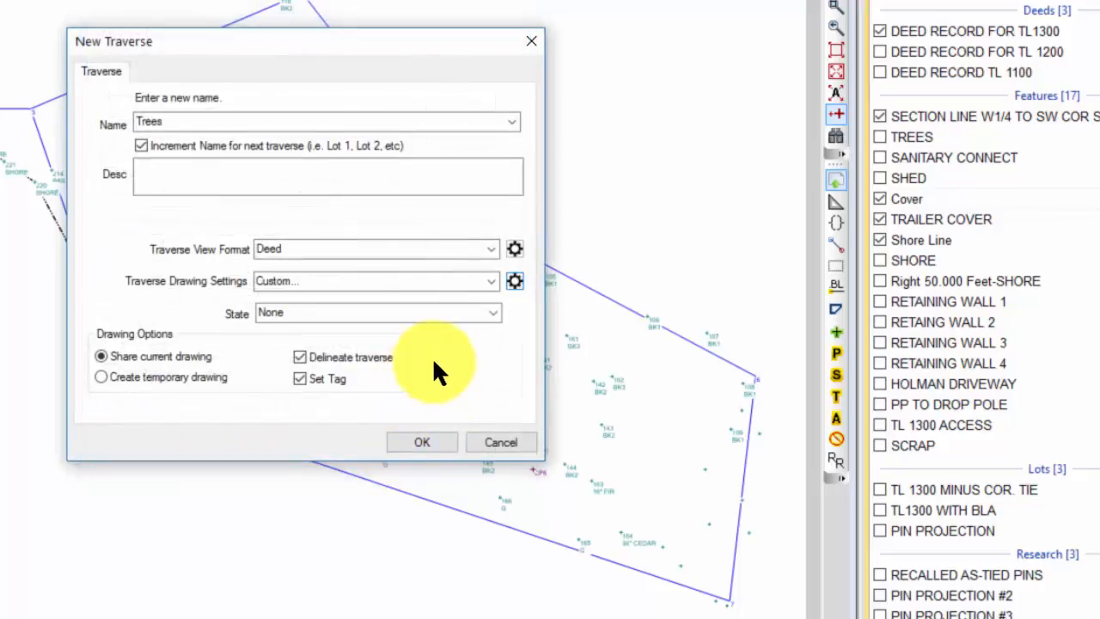
{"action": "left_click", "coordinate": [299, 358]}
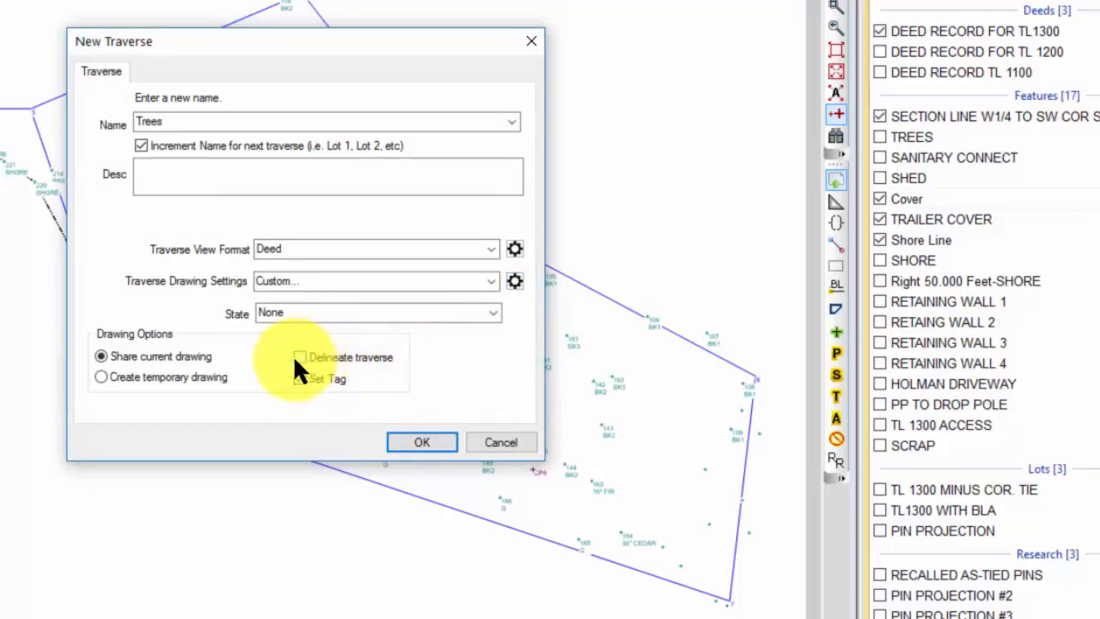
{"action": "left_click", "coordinate": [416, 442]}
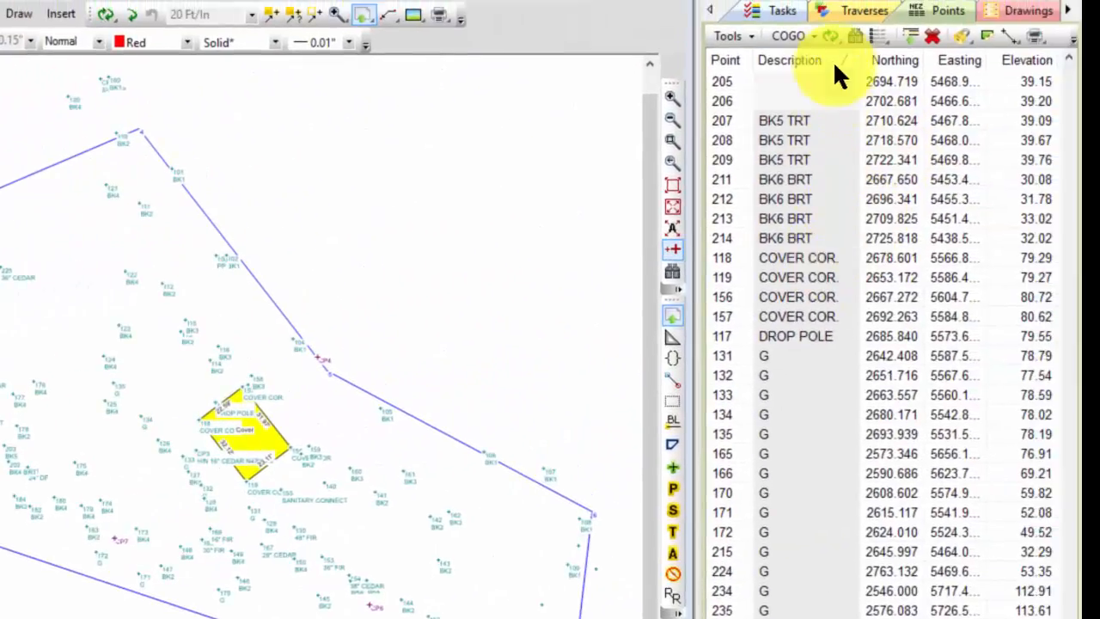
- Reorder the survey's point list by point number and examine how the tree points are described
{"action": "left_click", "coordinate": [816, 61]}
{"action": "left_click", "coordinate": [817, 60]}
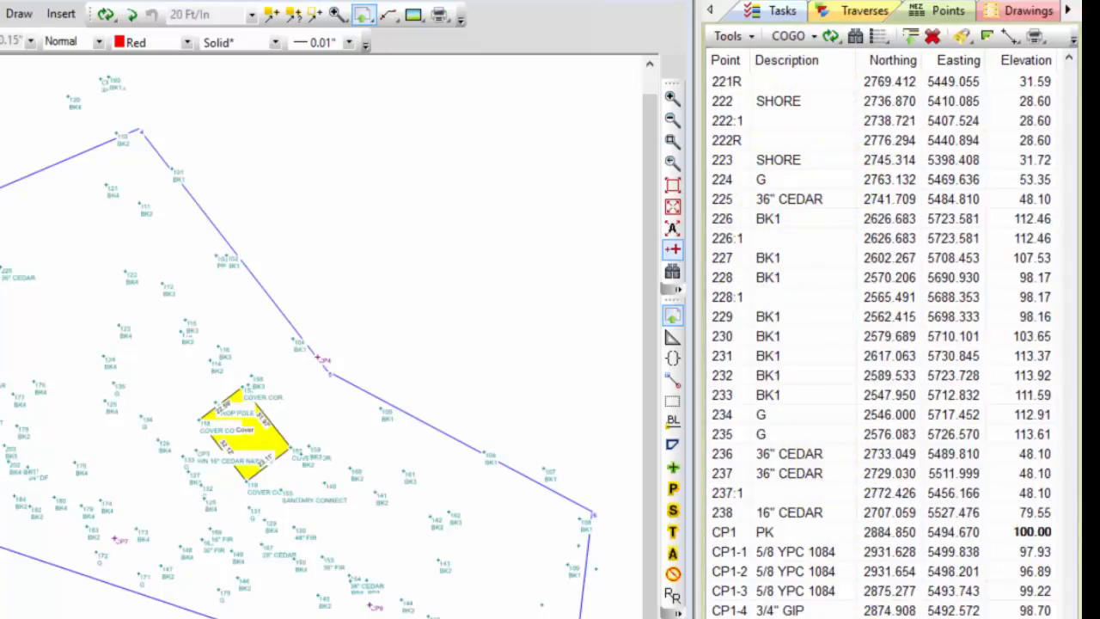
{"action": "scroll", "coordinate": [885, 344], "scroll_direction": "up", "scroll_amount": 8}
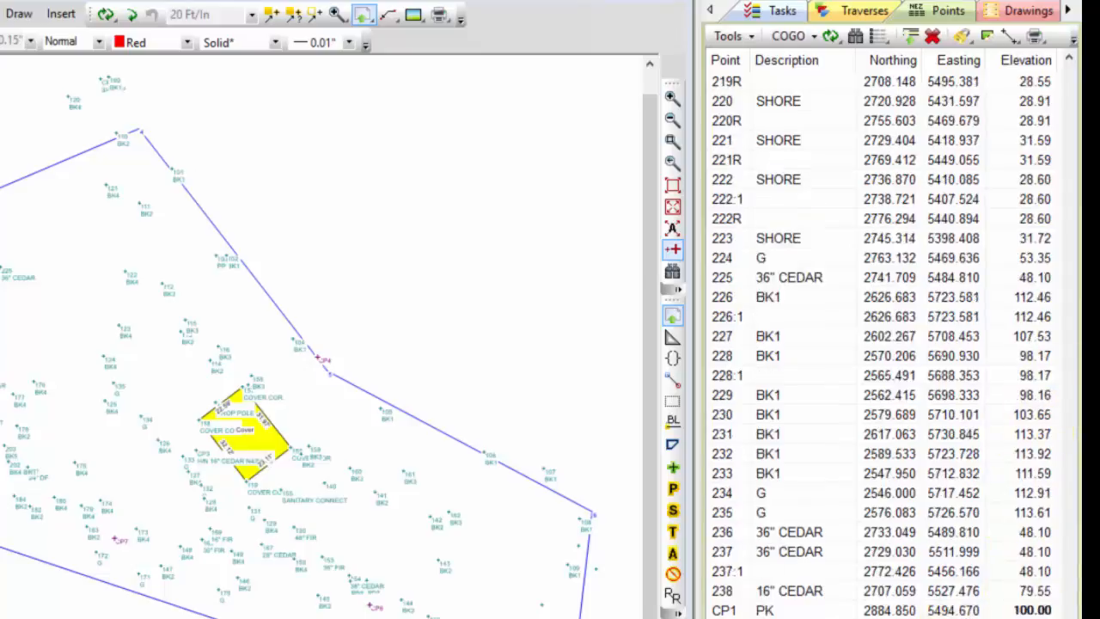
{"action": "scroll", "coordinate": [1074, 601], "scroll_direction": "up", "scroll_amount": 7}
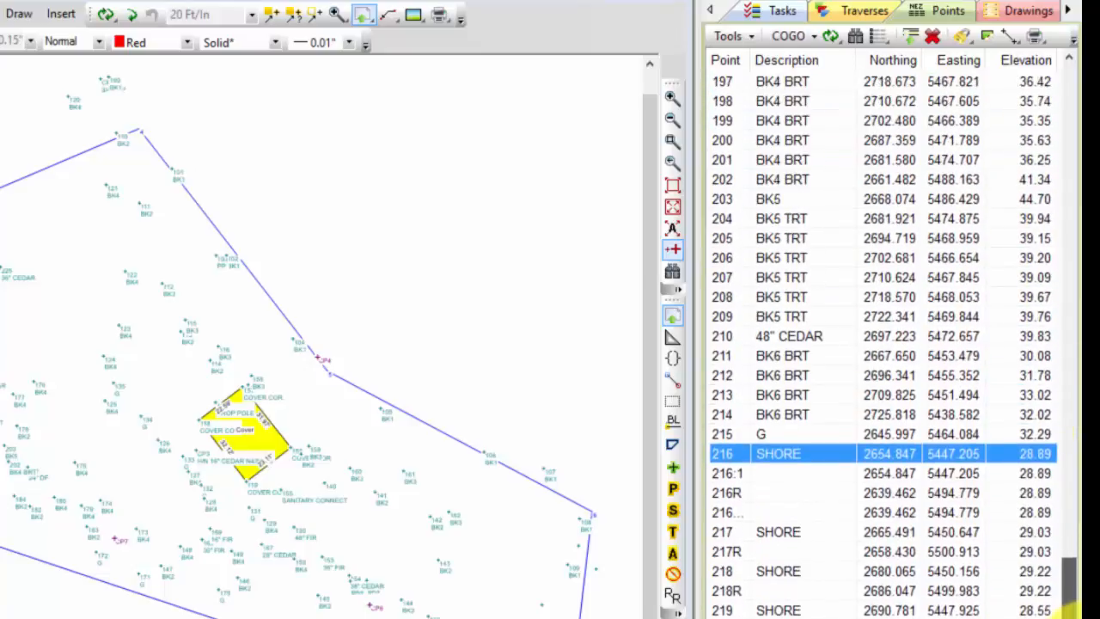
{"action": "scroll", "coordinate": [1078, 605], "scroll_direction": "up", "scroll_amount": 7}
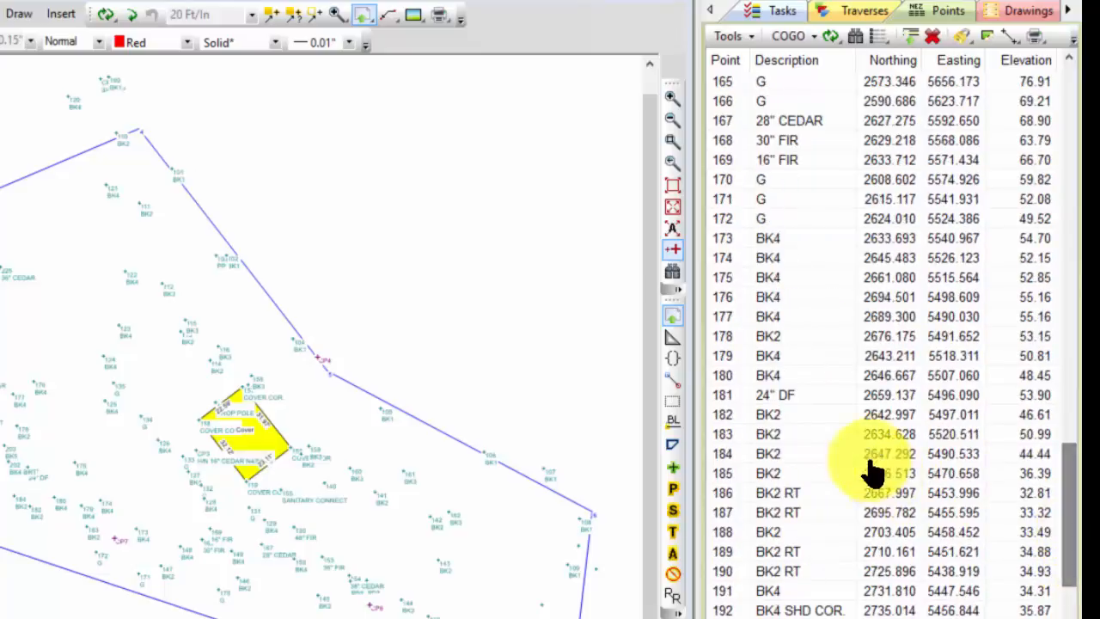
{"action": "left_click", "coordinate": [823, 400]}
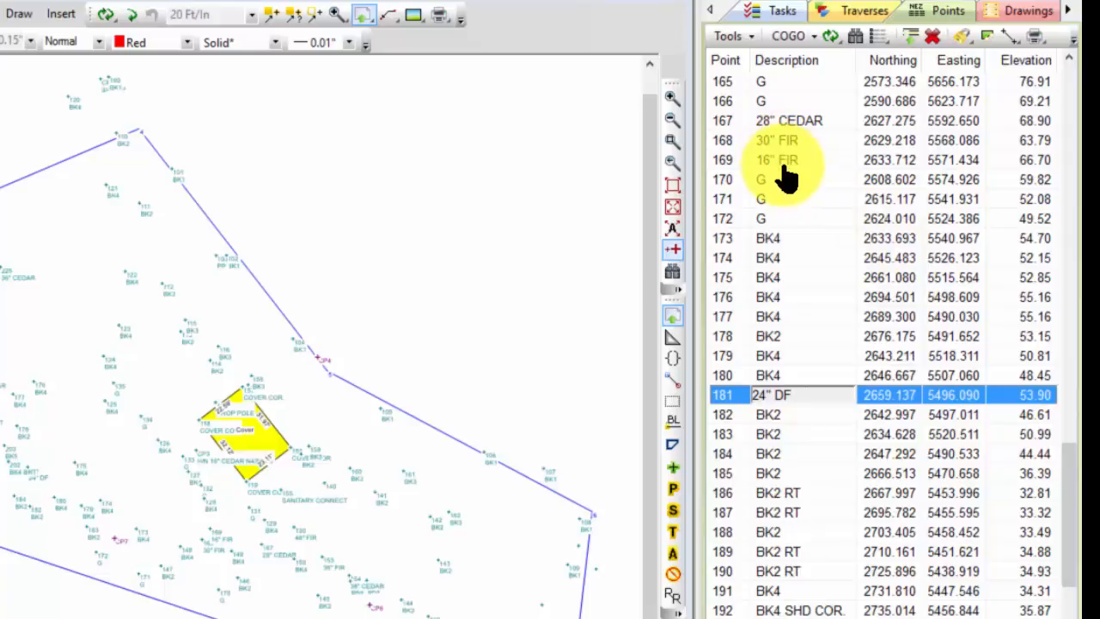
{"action": "left_click_drag", "start_coordinate": [1074, 479], "coordinate": [1072, 451]}
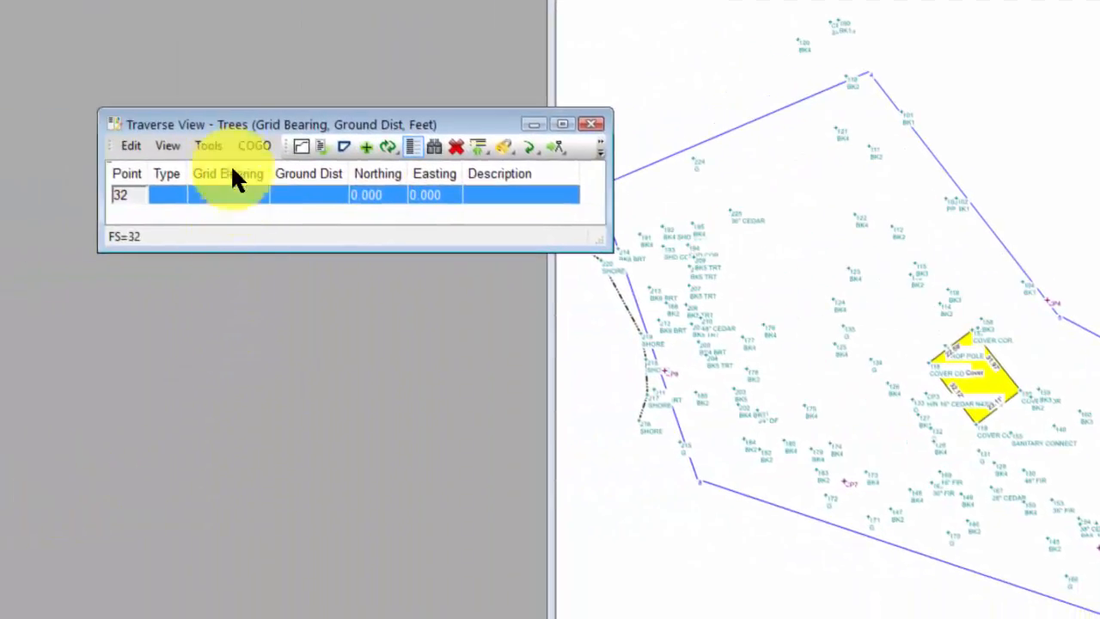
- Insert existing points into the Trees traverse by matching the inch mark (") in the point description
{"action": "left_click", "coordinate": [132, 145]}
{"action": "left_click", "coordinate": [216, 228]}
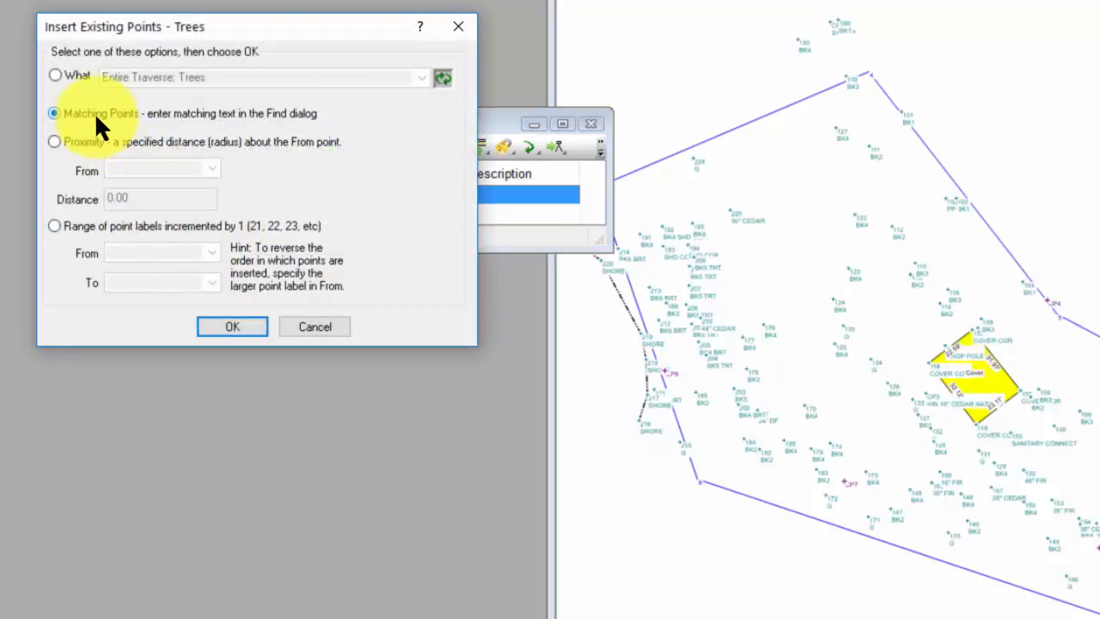
{"action": "left_click", "coordinate": [234, 321]}
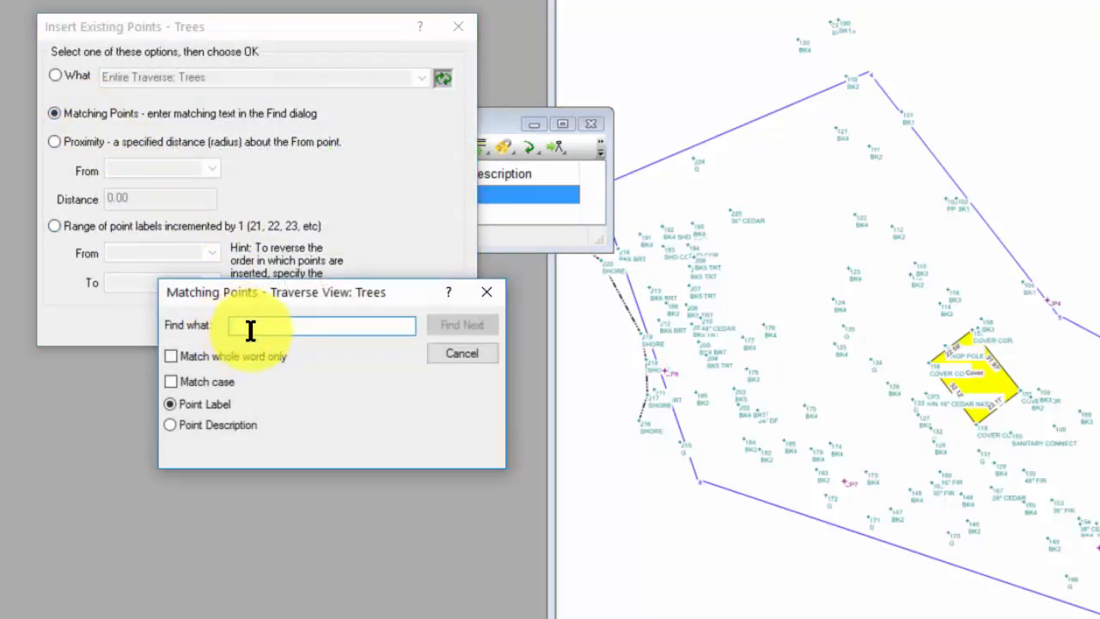
{"action": "type", "text": "*"}
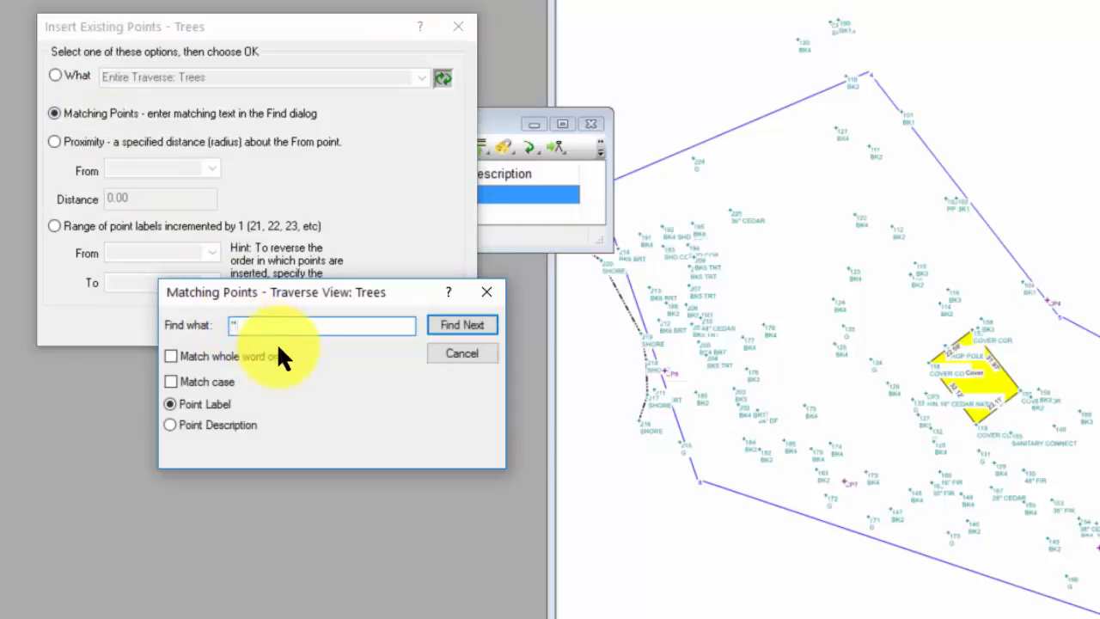
{"action": "left_click", "coordinate": [222, 424]}
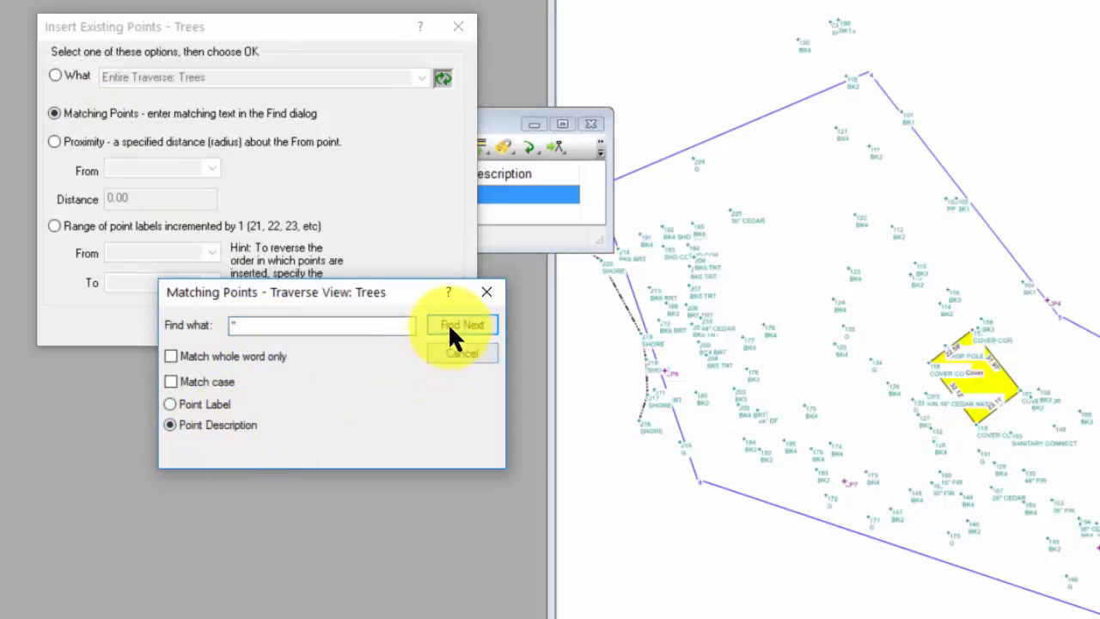
{"action": "left_click", "coordinate": [447, 323]}
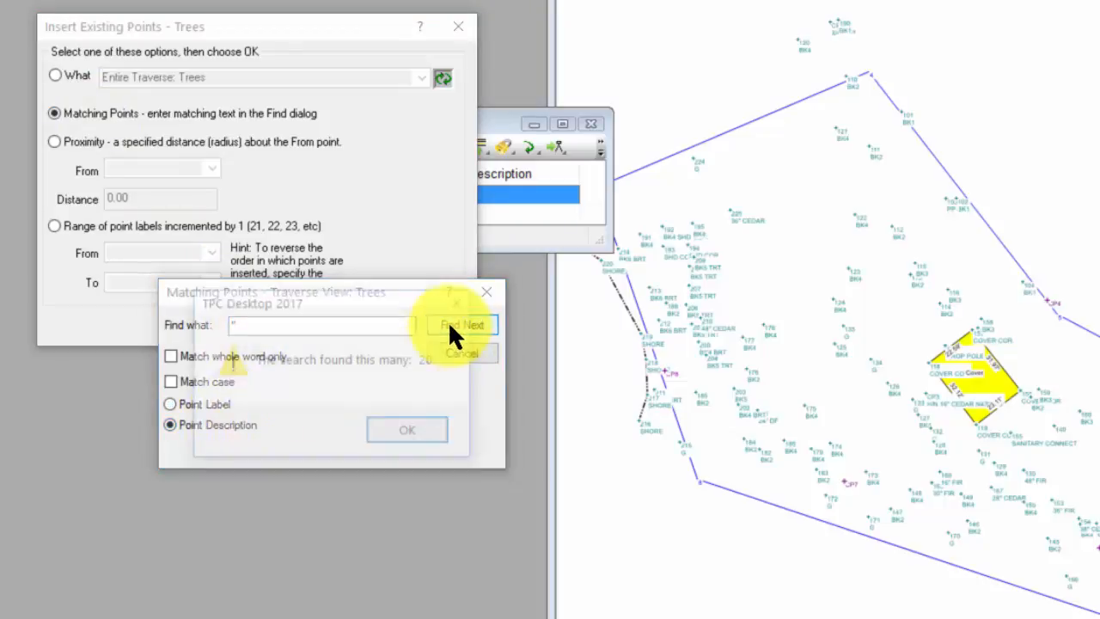
{"action": "left_click", "coordinate": [421, 428]}
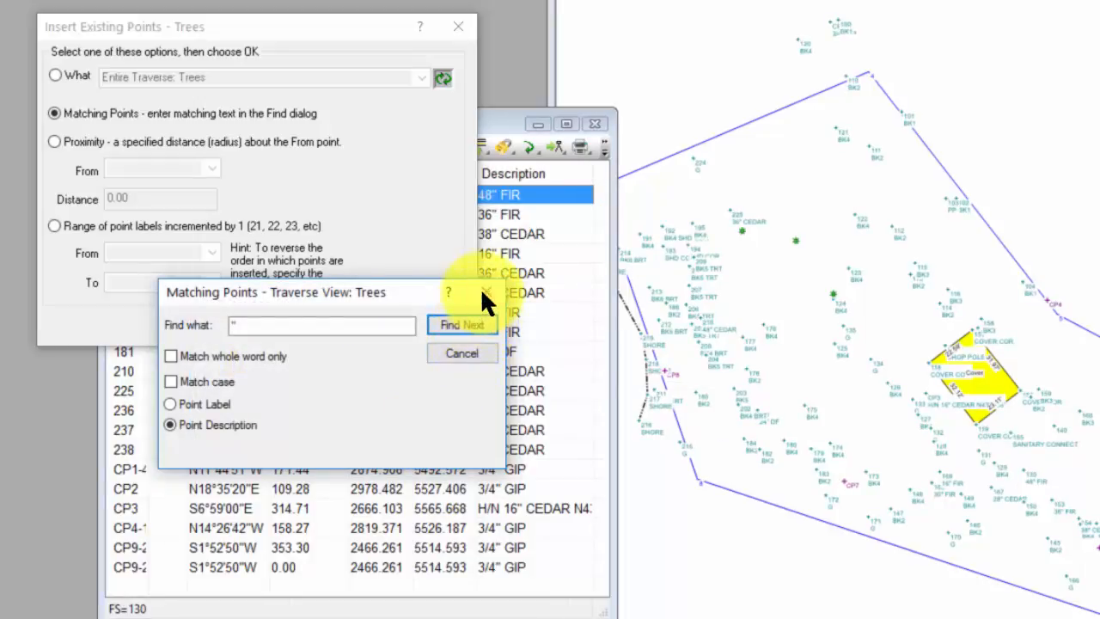
{"action": "left_click", "coordinate": [483, 292]}
{"action": "left_click", "coordinate": [456, 27]}
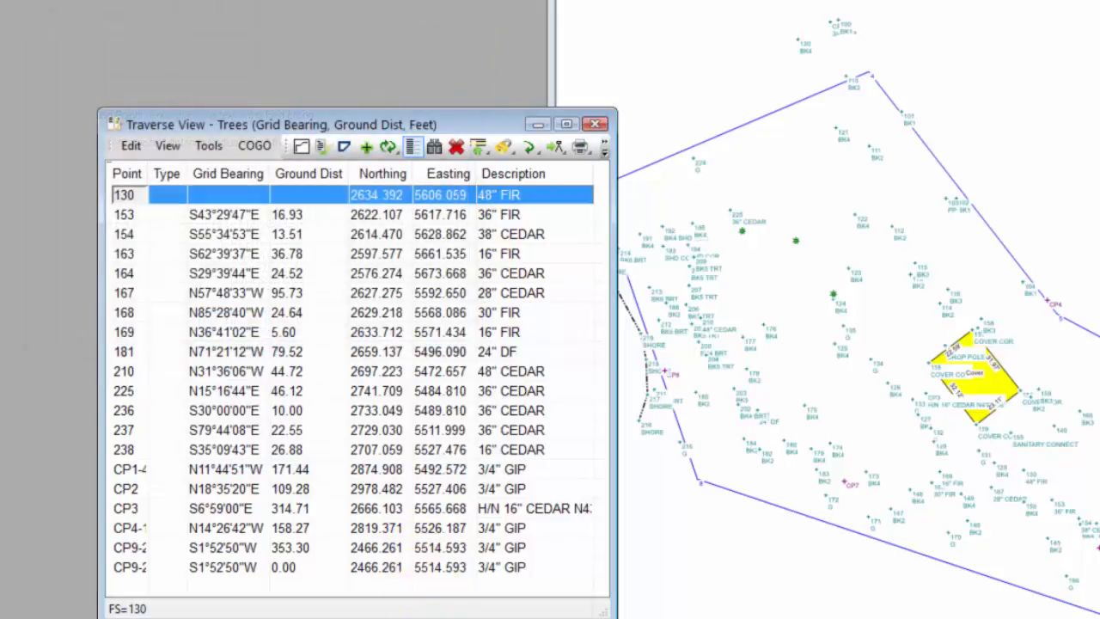
- Enlarge the Trees traverse view and delete its last three 3/4" GIP points
{"action": "left_click_drag", "start_coordinate": [461, 613], "coordinate": [464, 617]}
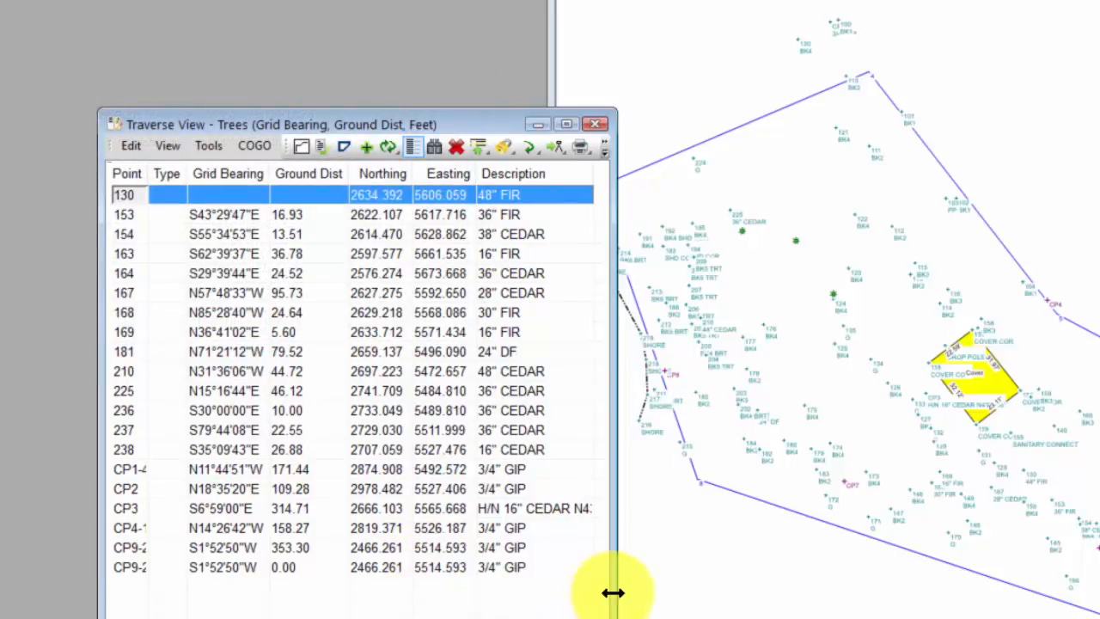
{"action": "left_click_drag", "start_coordinate": [615, 590], "coordinate": [670, 588]}
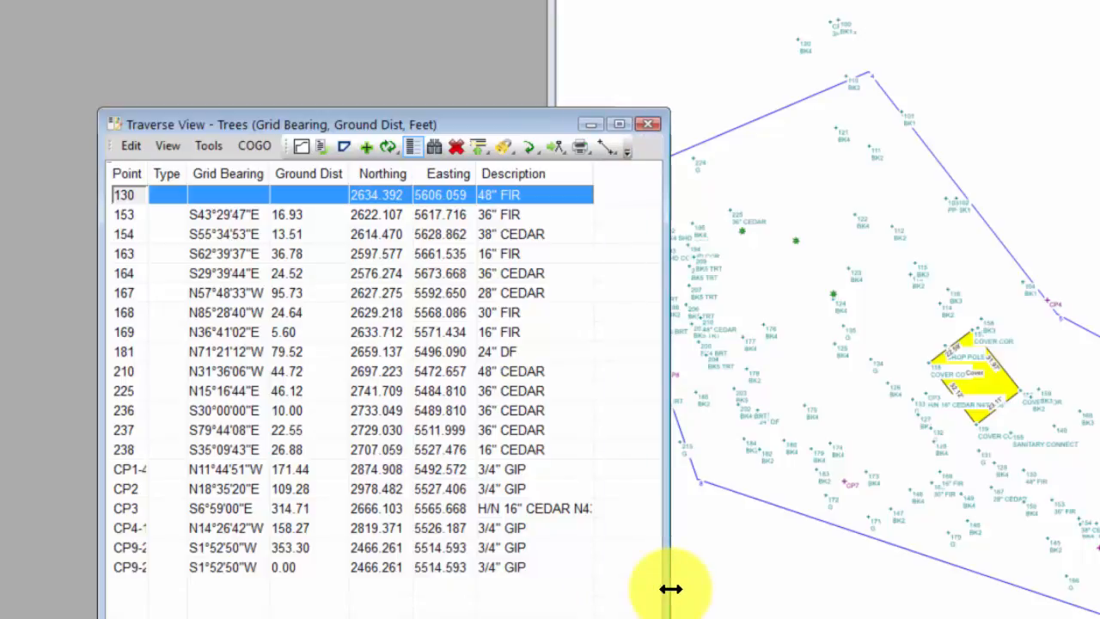
{"action": "left_click", "coordinate": [526, 530]}
{"action": "left_click", "coordinate": [526, 568], "text": "shift"}
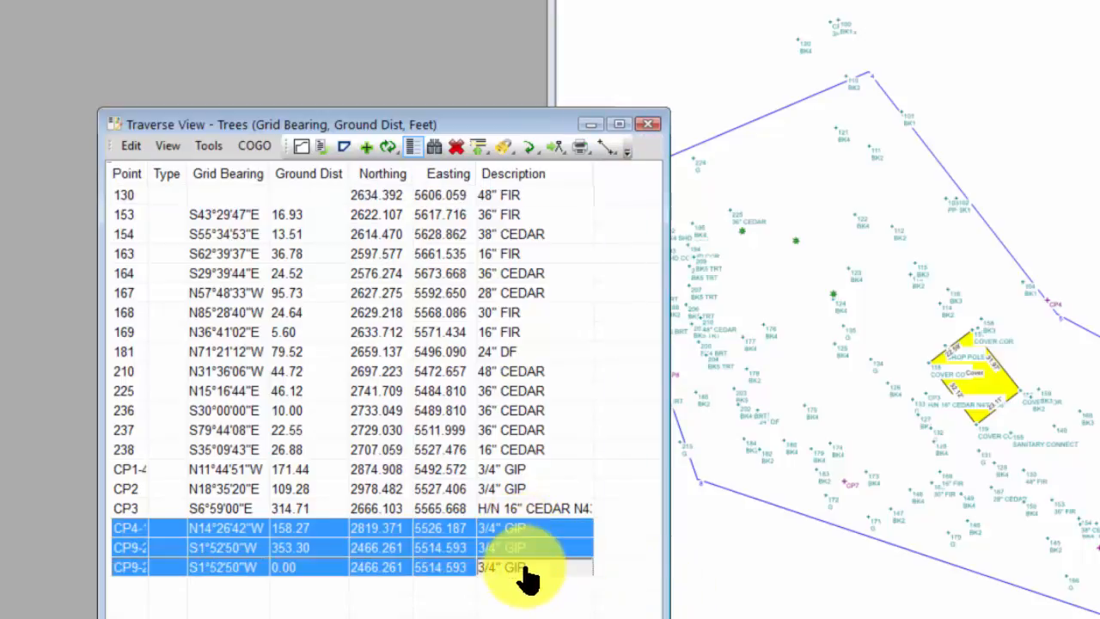
{"action": "right_click", "coordinate": [525, 577]}
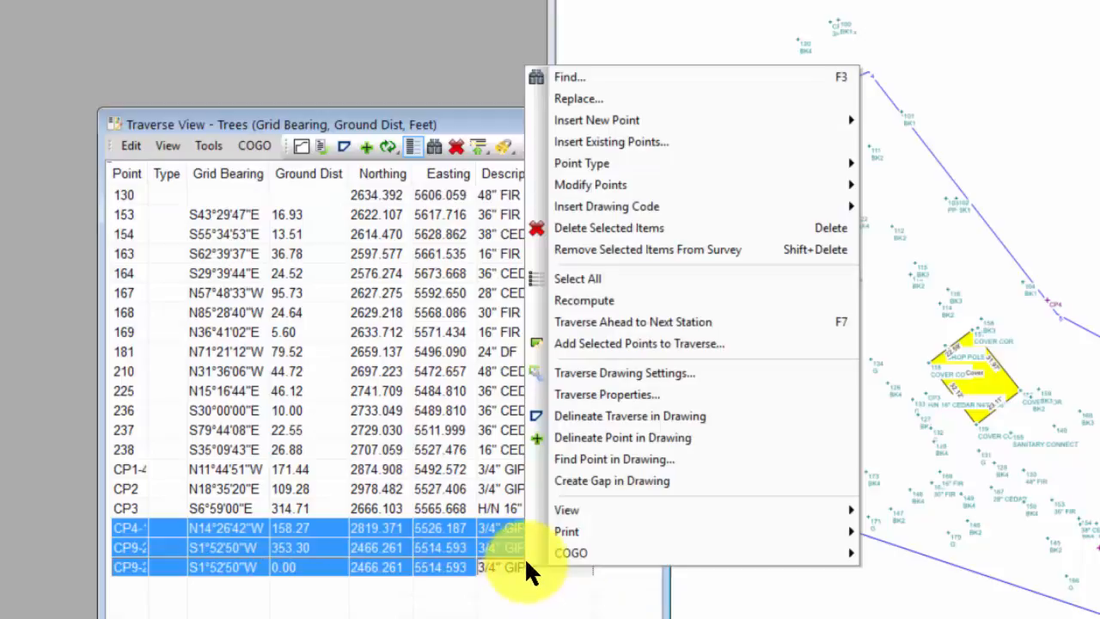
{"action": "left_click", "coordinate": [576, 224]}
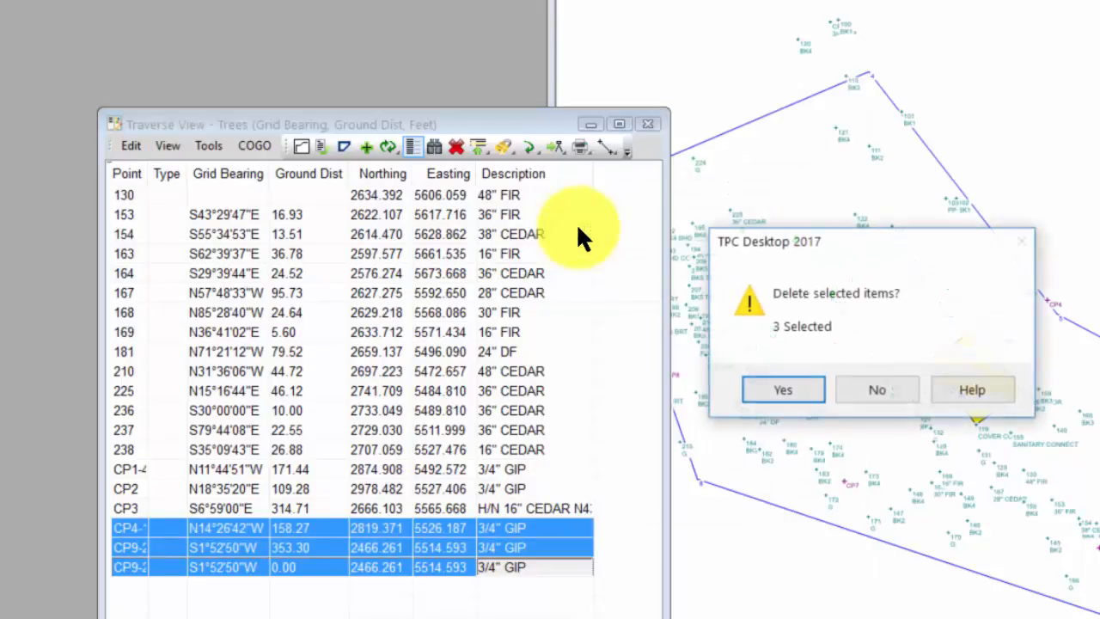
{"action": "left_click", "coordinate": [781, 389]}
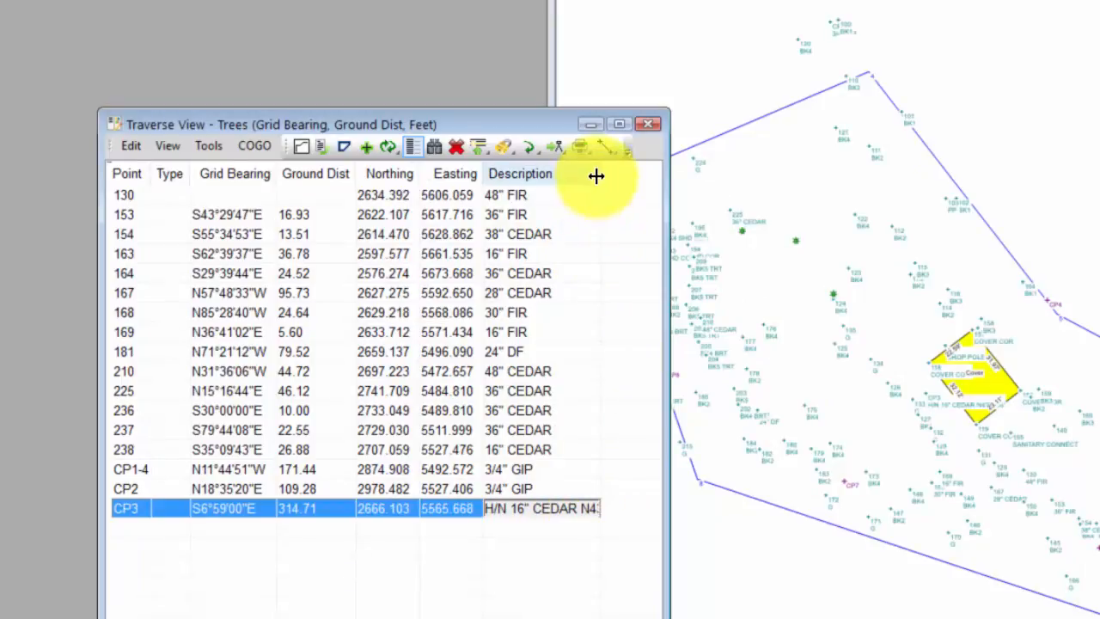
- With the Description column widened, delete the 3/4" GIP points CP1-4 and CP2 from the Trees traverse and close its view
{"action": "left_click_drag", "start_coordinate": [599, 176], "coordinate": [633, 181]}
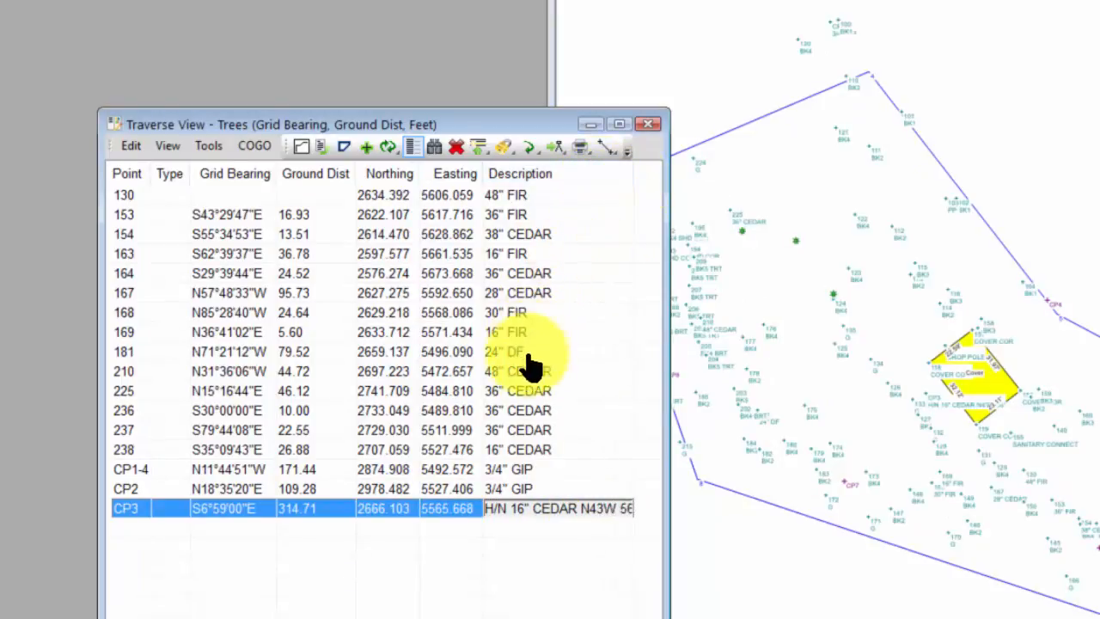
{"action": "left_click", "coordinate": [529, 471]}
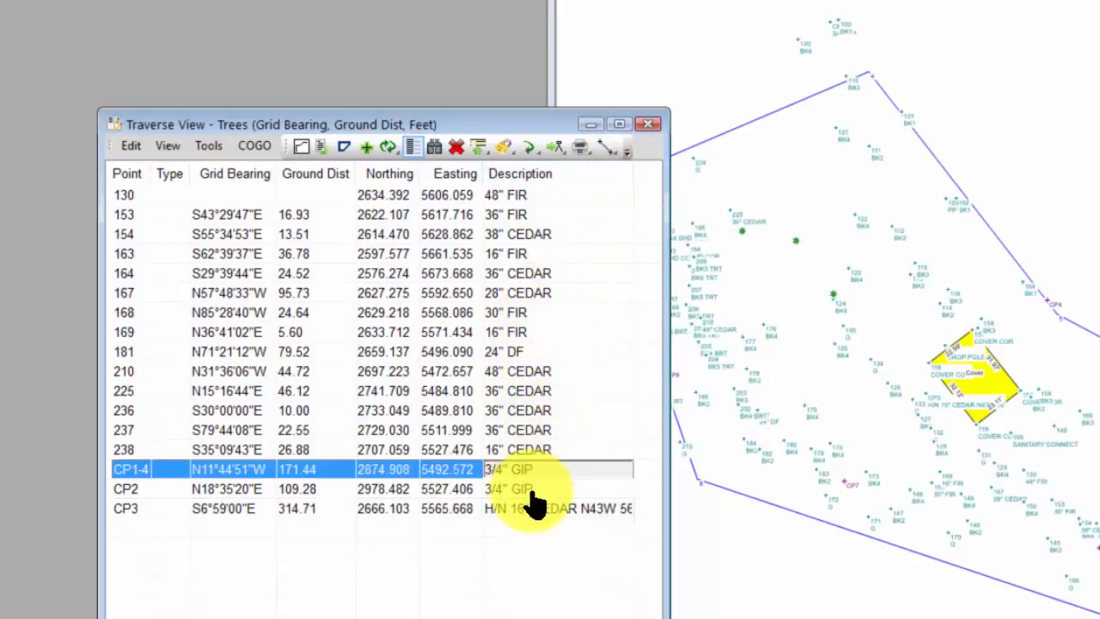
{"action": "left_click", "coordinate": [530, 489], "text": "shift"}
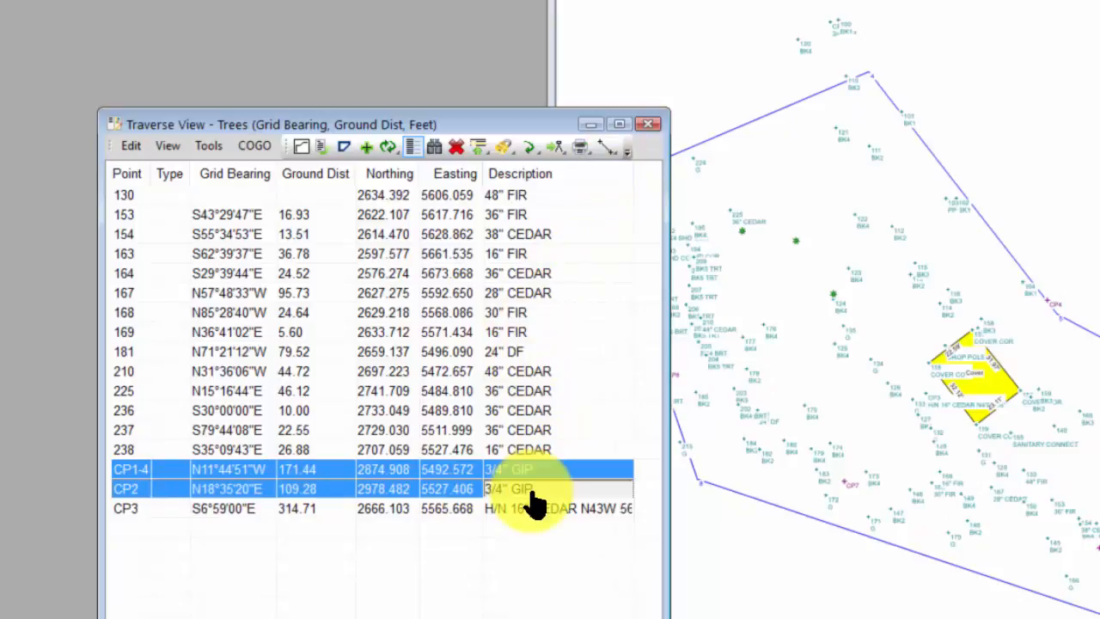
{"action": "left_click", "coordinate": [455, 148]}
{"action": "left_click", "coordinate": [759, 390]}
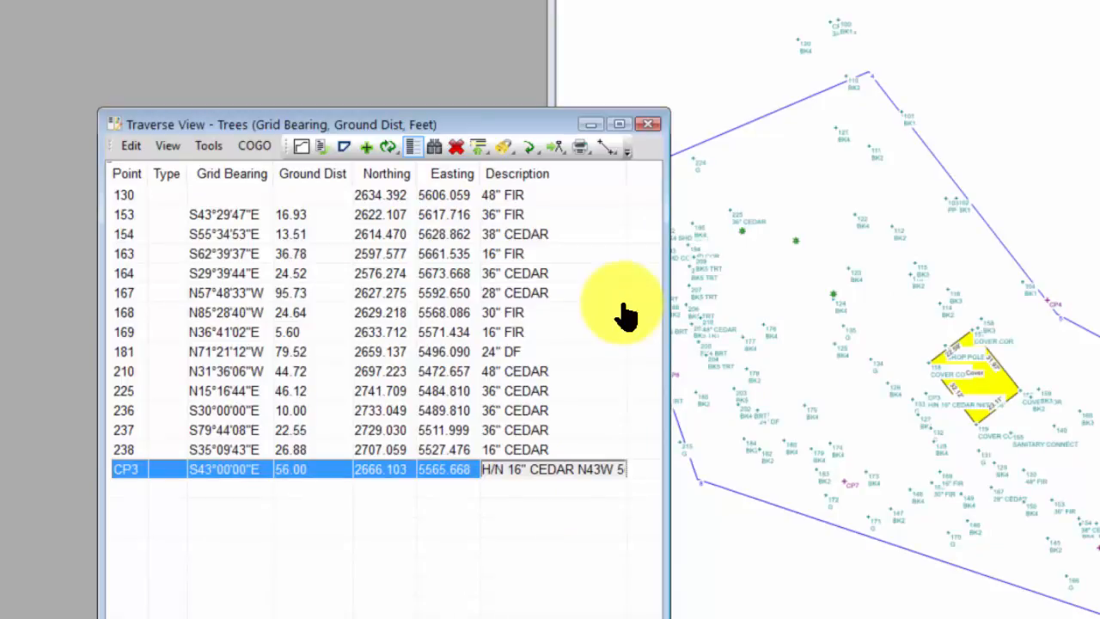
{"action": "left_click", "coordinate": [648, 125]}
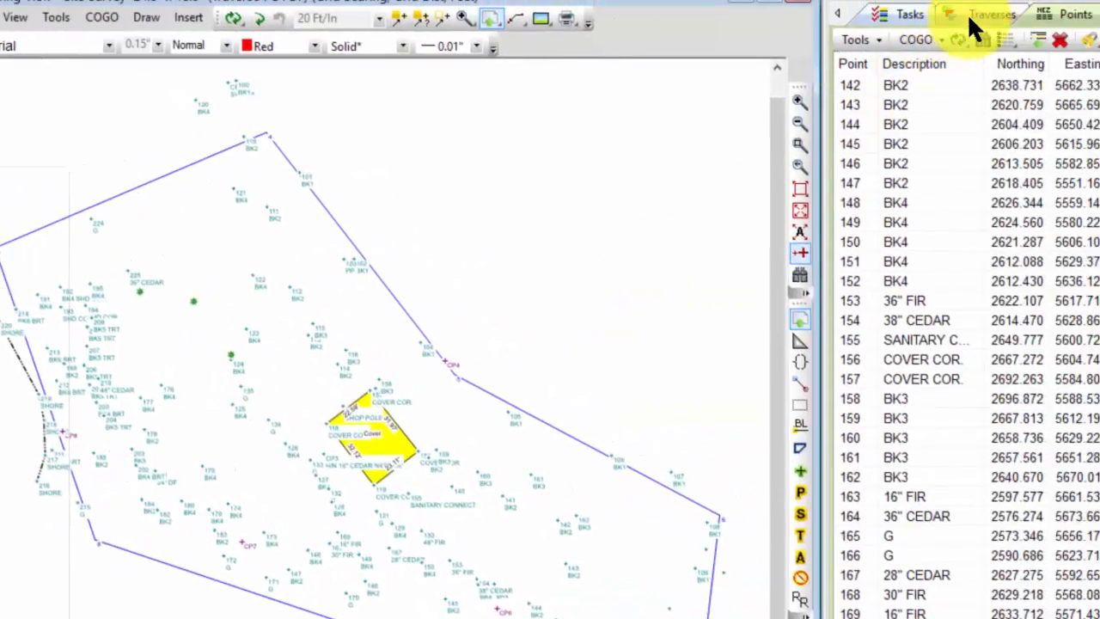
- Hide the CONTROL and ADD. CONTROL traverses so they are not drawn with the Trees traverse
{"action": "left_click", "coordinate": [971, 17]}
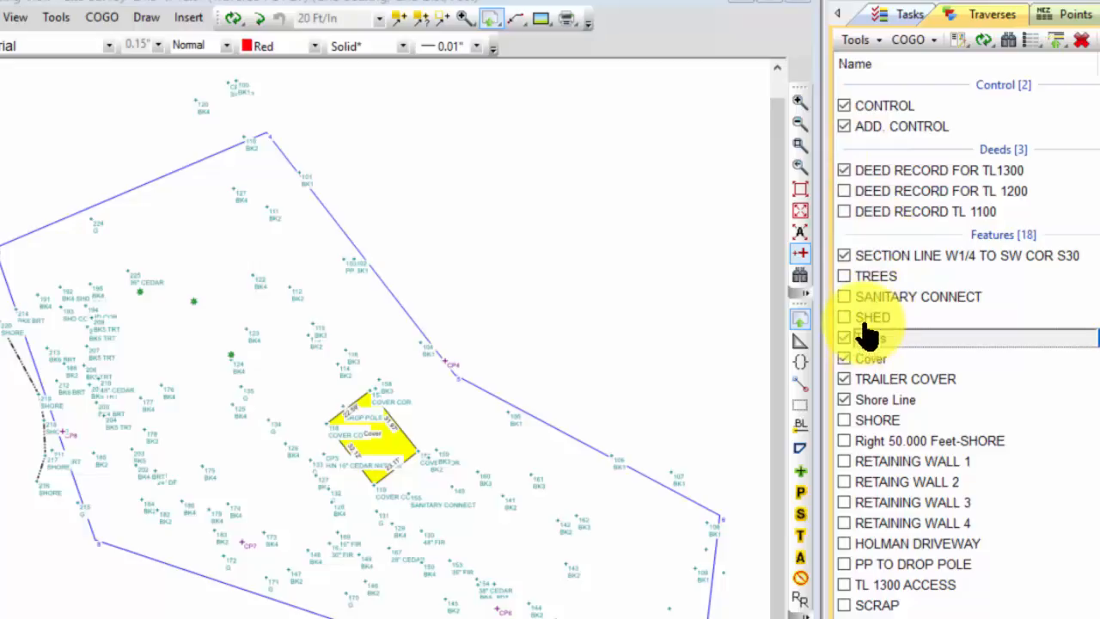
{"action": "left_click", "coordinate": [843, 104]}
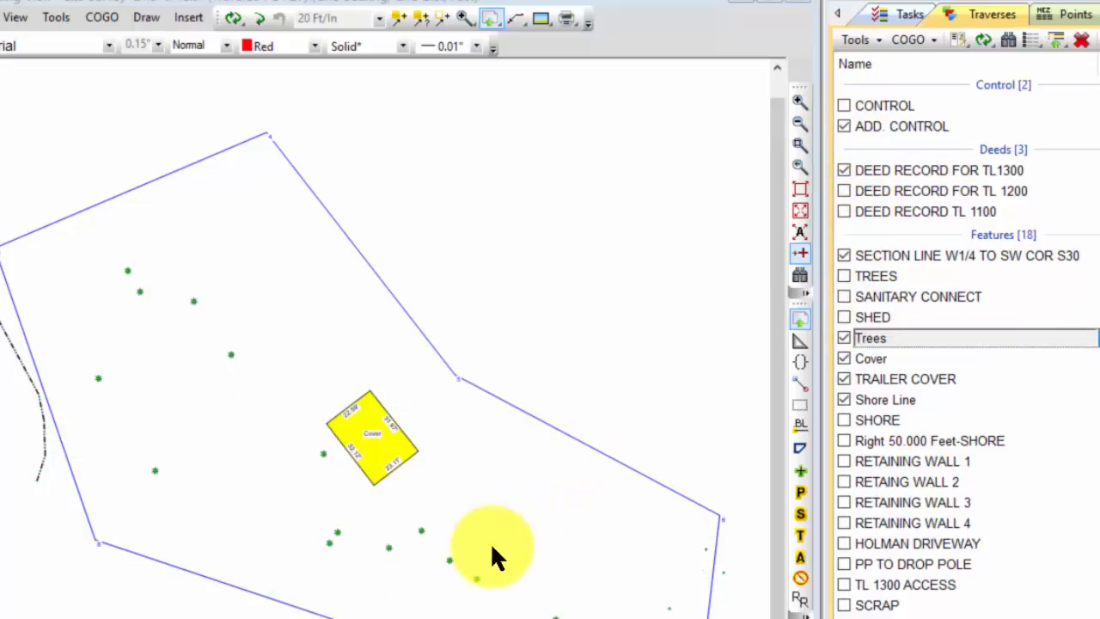
{"action": "left_click", "coordinate": [843, 127]}
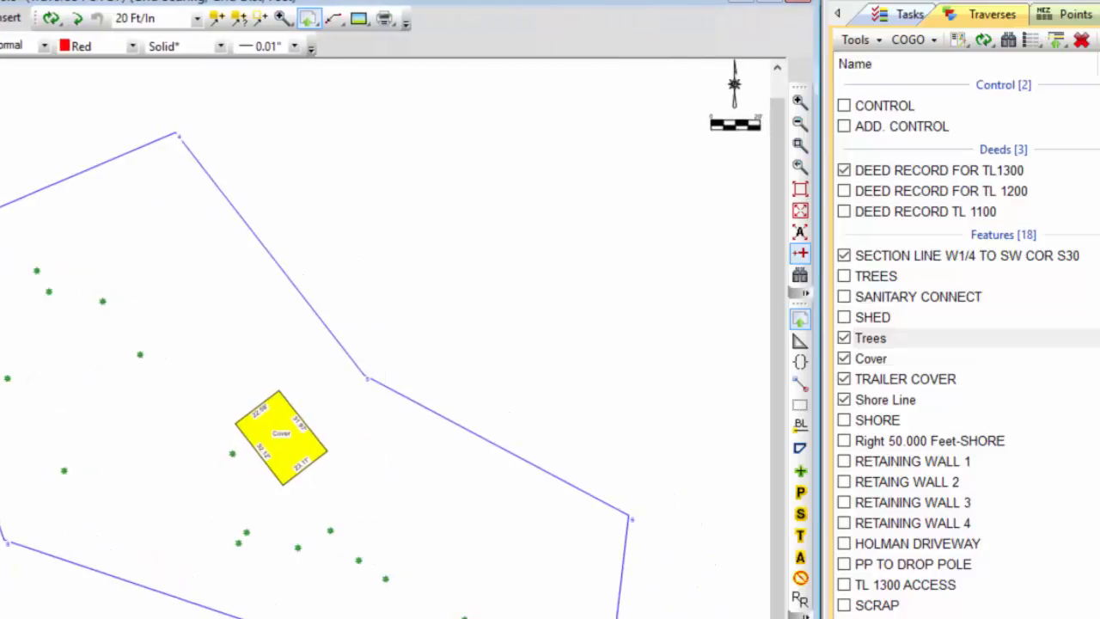
- Change the symbol of the 24" DF tree, point 181, to LIVE OAK in the drawing
{"action": "scroll", "coordinate": [271, 444], "scroll_direction": "up", "scroll_amount": 2}
{"action": "mouse_move", "coordinate": [62, 617]}
{"action": "middle_mouse_down"}
{"action": "mouse_move", "coordinate": [85, 601]}
{"action": "mouse_move", "coordinate": [160, 618]}
{"action": "middle_mouse_up"}
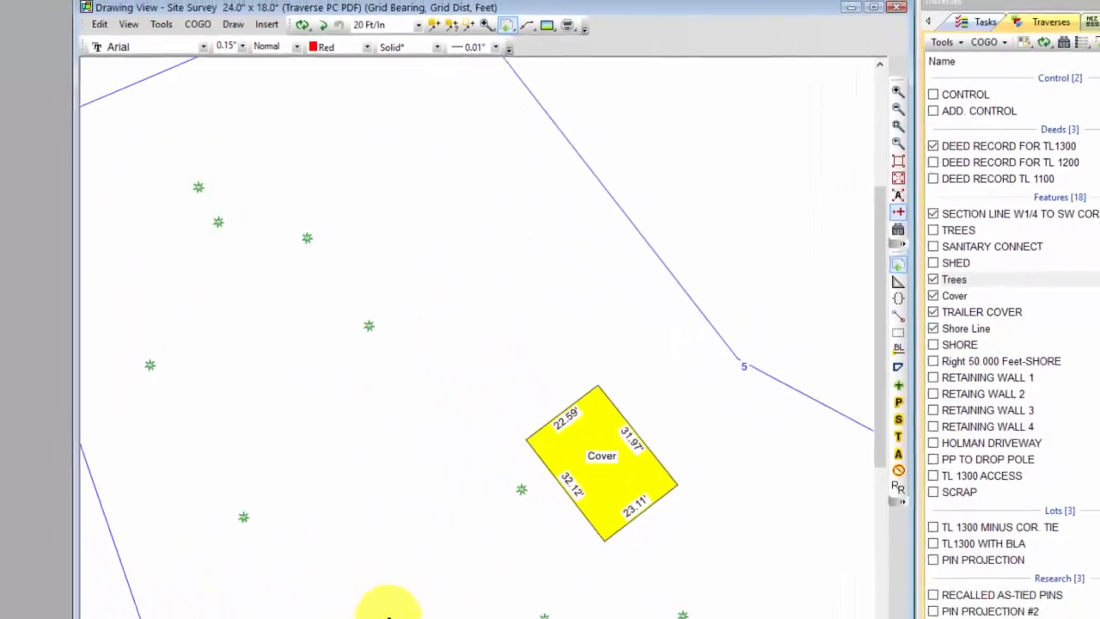
{"action": "middle_click_drag", "start_coordinate": [388, 617], "coordinate": [415, 469]}
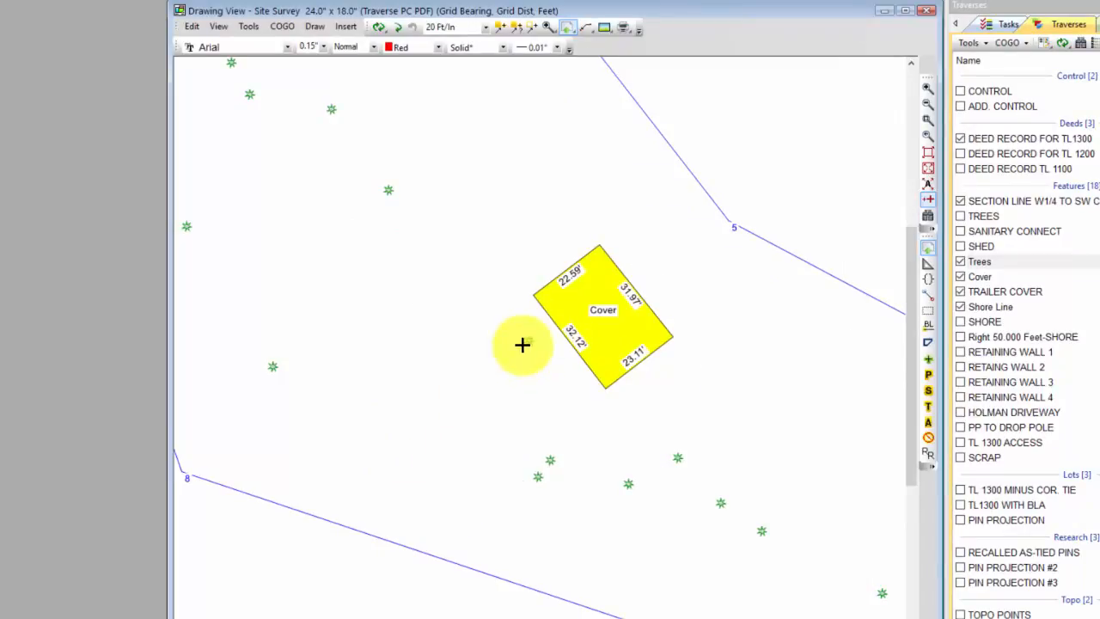
{"action": "mouse_move", "coordinate": [528, 348]}
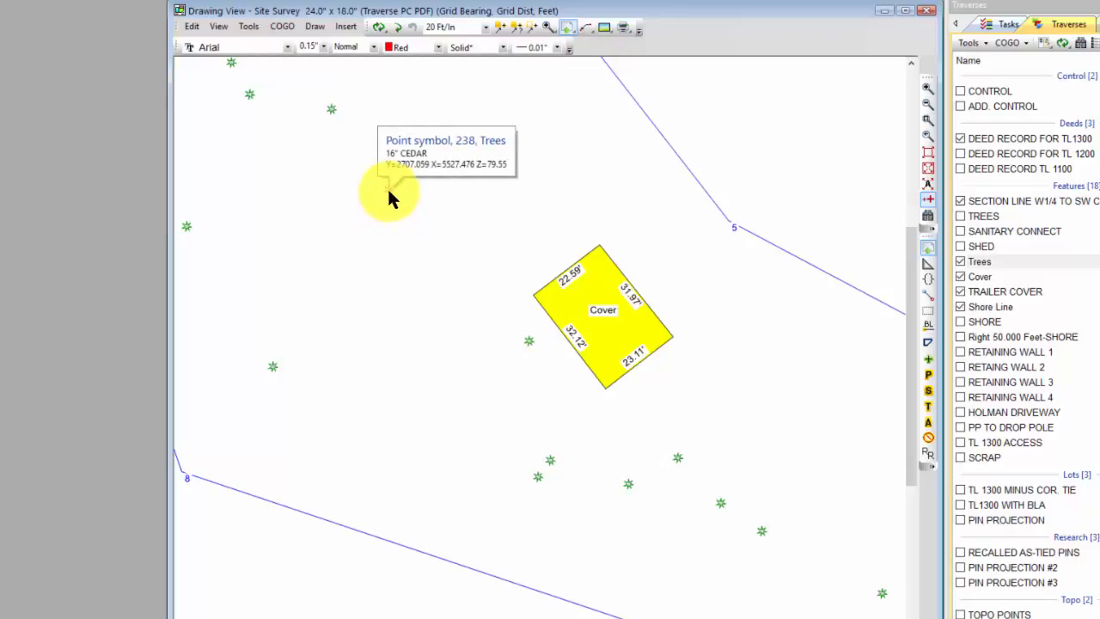
{"action": "mouse_move", "coordinate": [276, 365]}
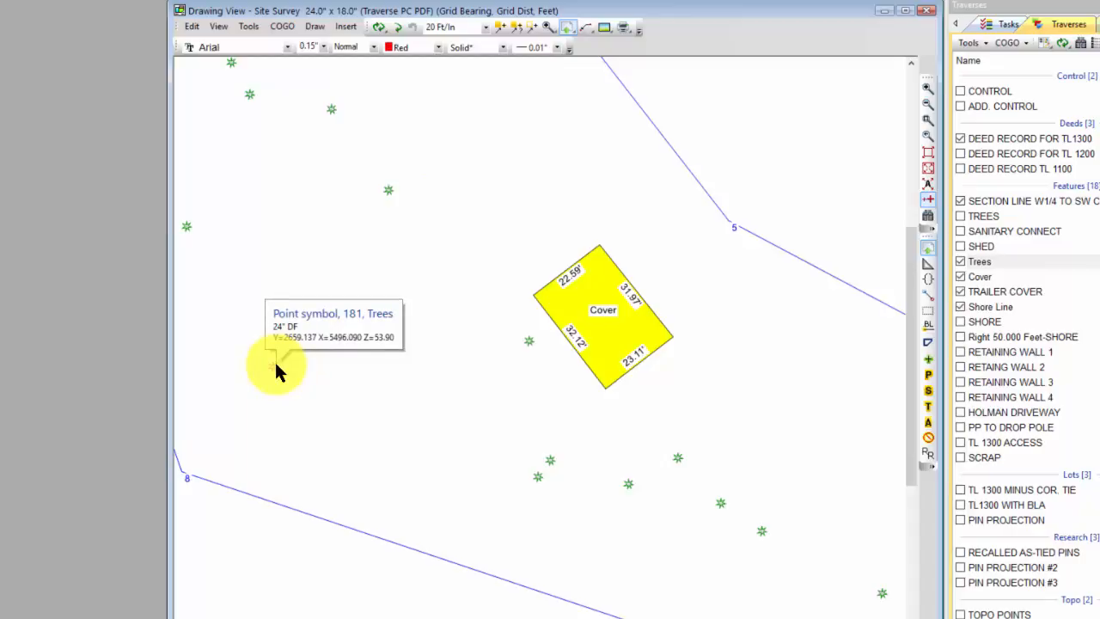
{"action": "right_click", "coordinate": [276, 367]}
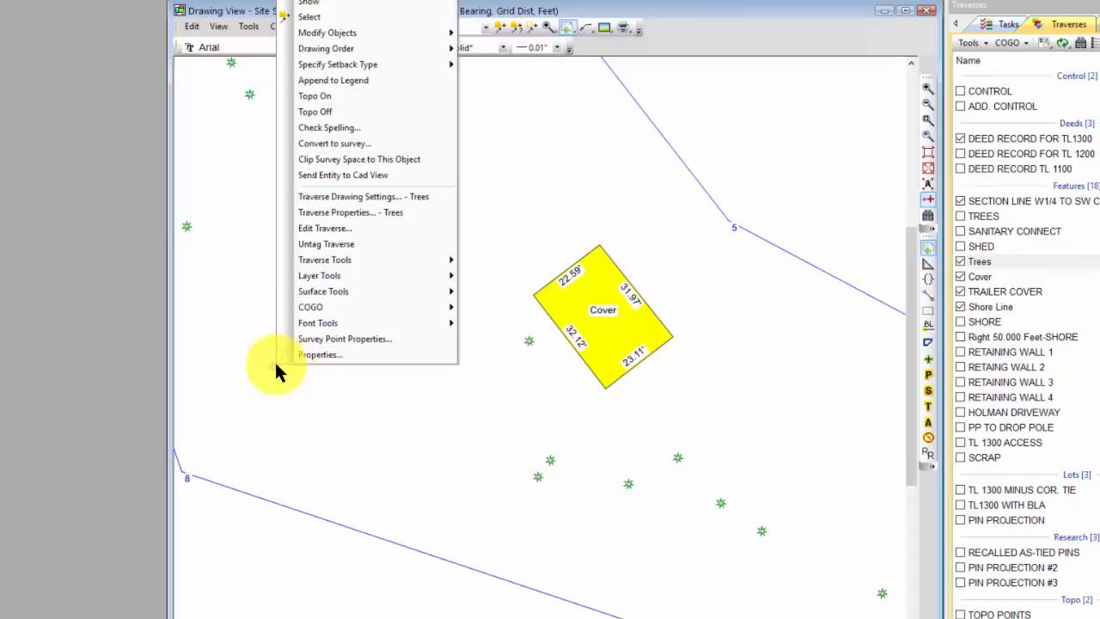
{"action": "left_click", "coordinate": [310, 354]}
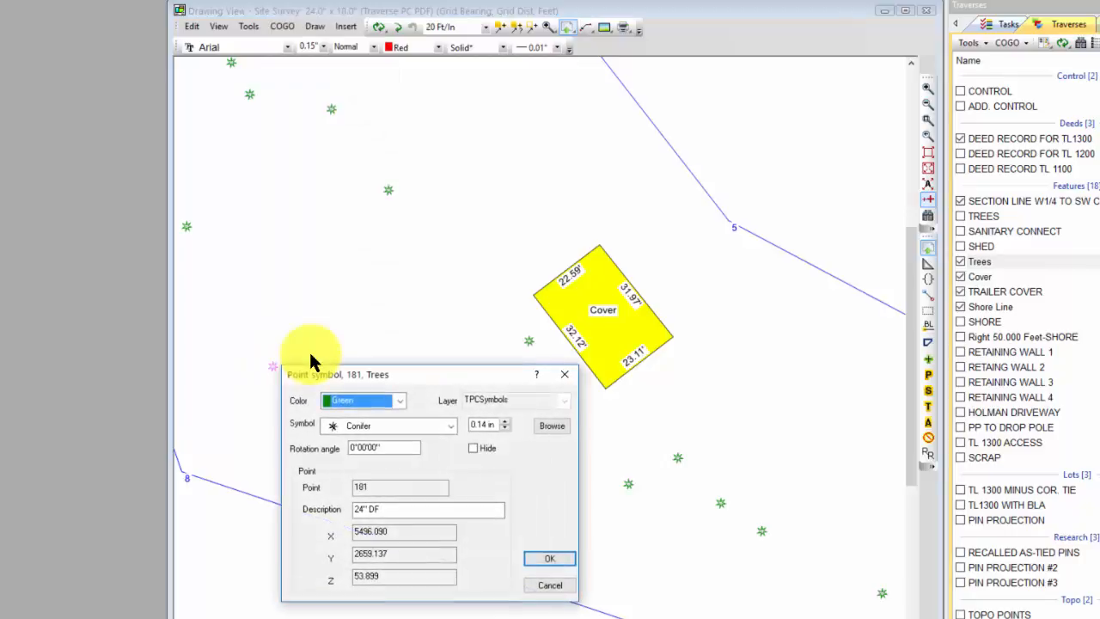
{"action": "left_click", "coordinate": [450, 421]}
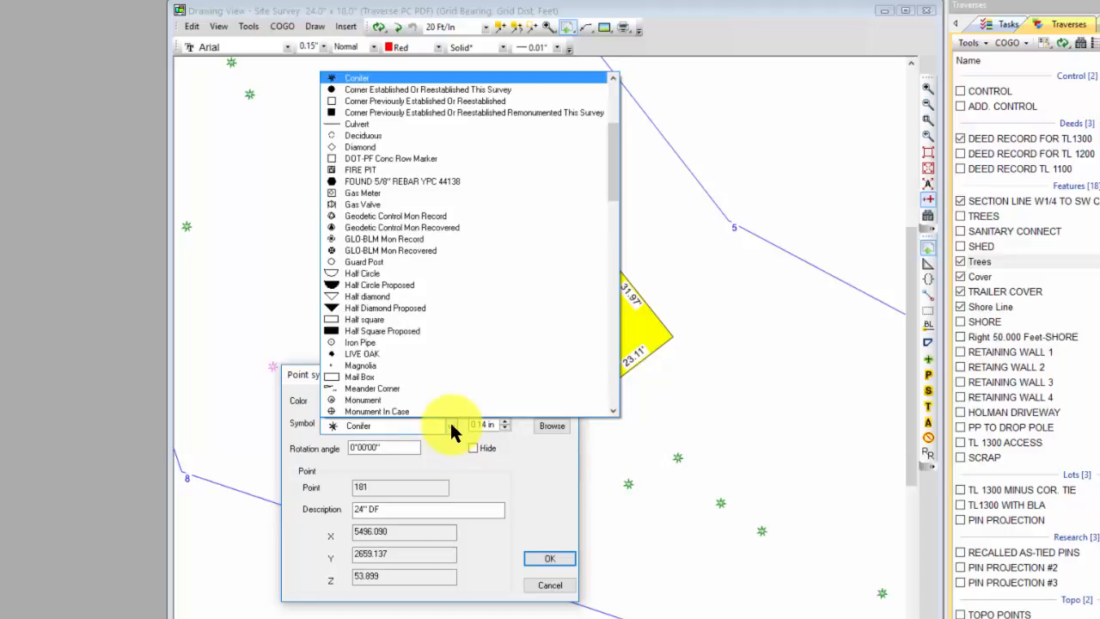
{"action": "left_click", "coordinate": [364, 352]}
{"action": "left_click", "coordinate": [548, 558]}
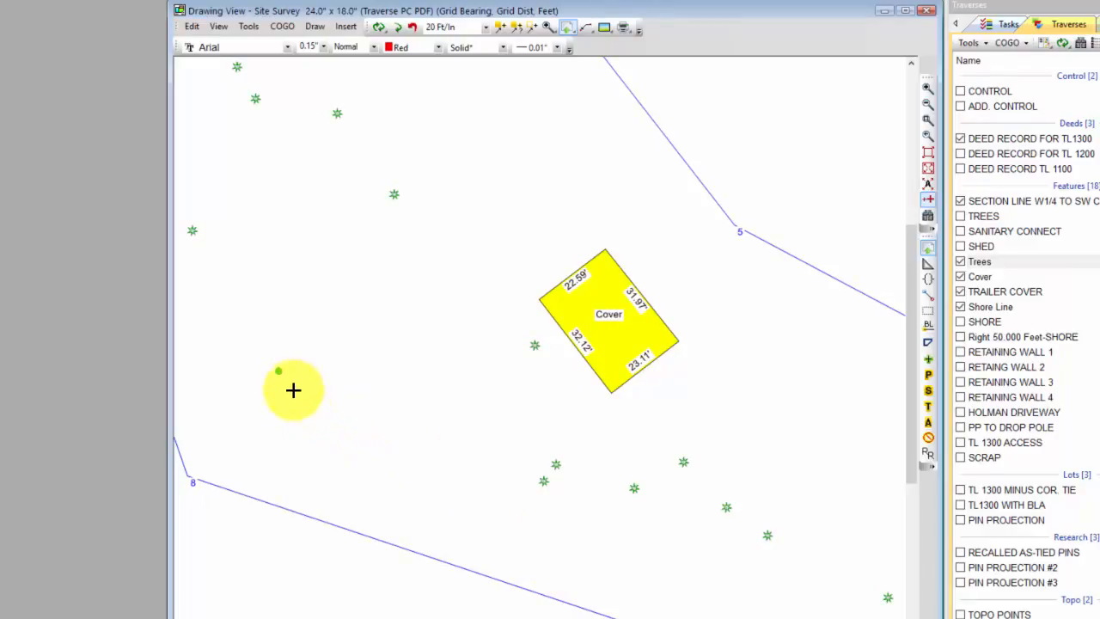
- Set the Conifer symbol size of the 48" CEDAR tree, point 210, to 0.20 in
{"action": "middle_click_drag", "start_coordinate": [368, 366], "coordinate": [472, 384]}
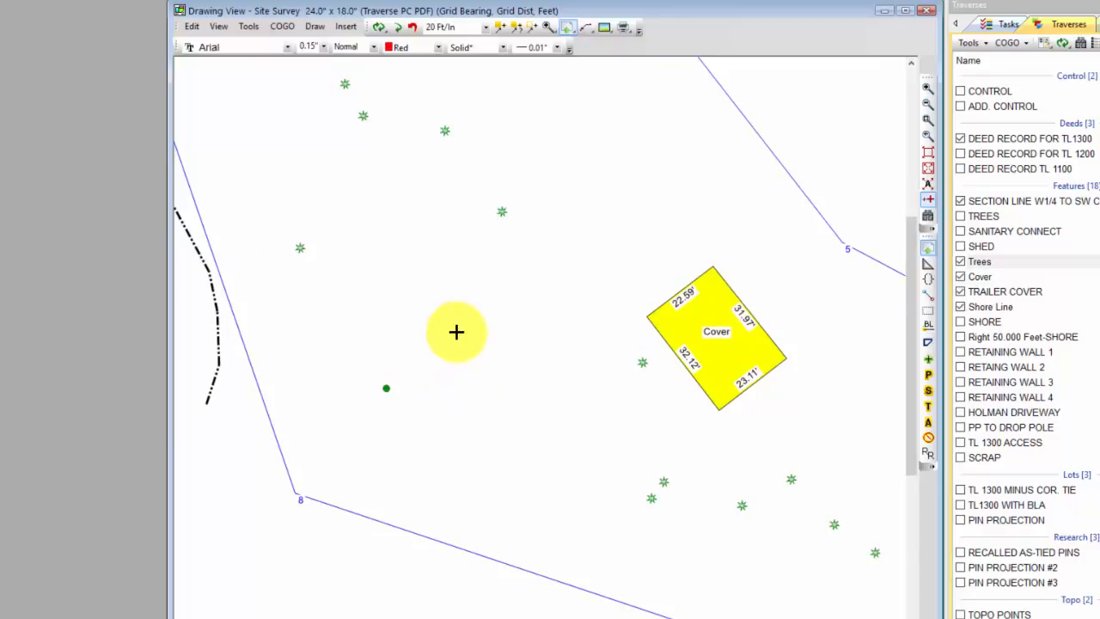
{"action": "mouse_move", "coordinate": [503, 212]}
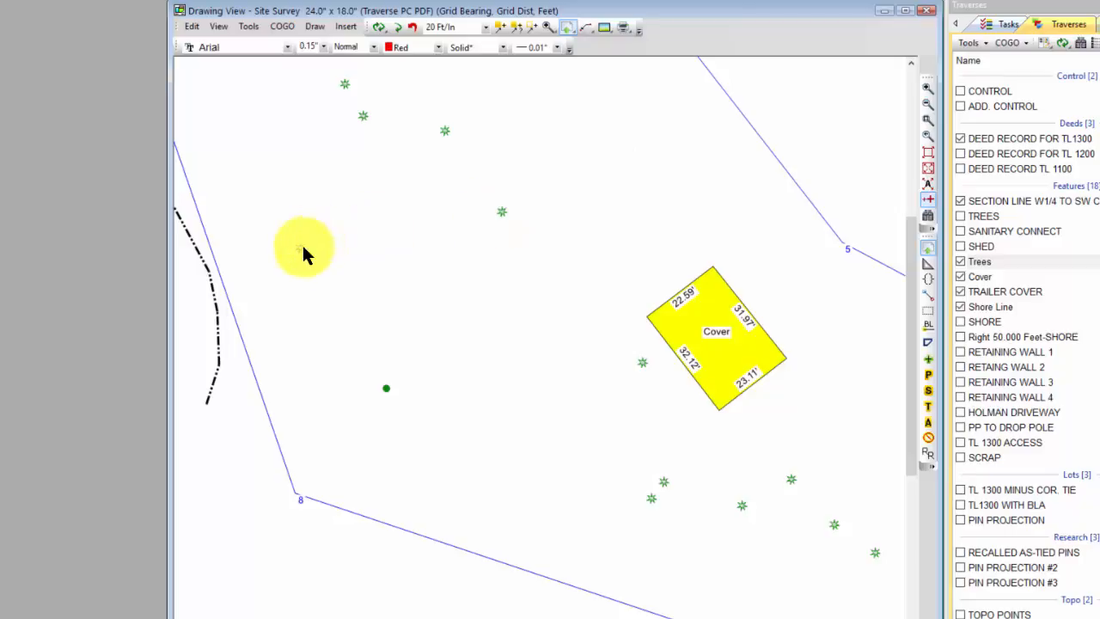
{"action": "mouse_move", "coordinate": [300, 248]}
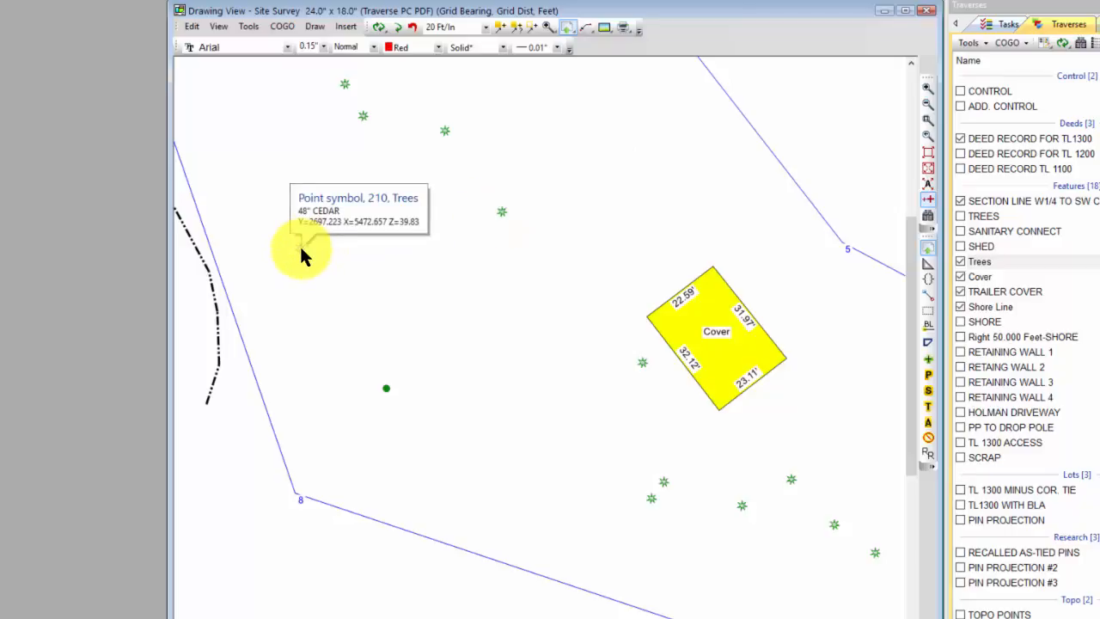
{"action": "right_click", "coordinate": [300, 247]}
{"action": "left_click", "coordinate": [369, 610]}
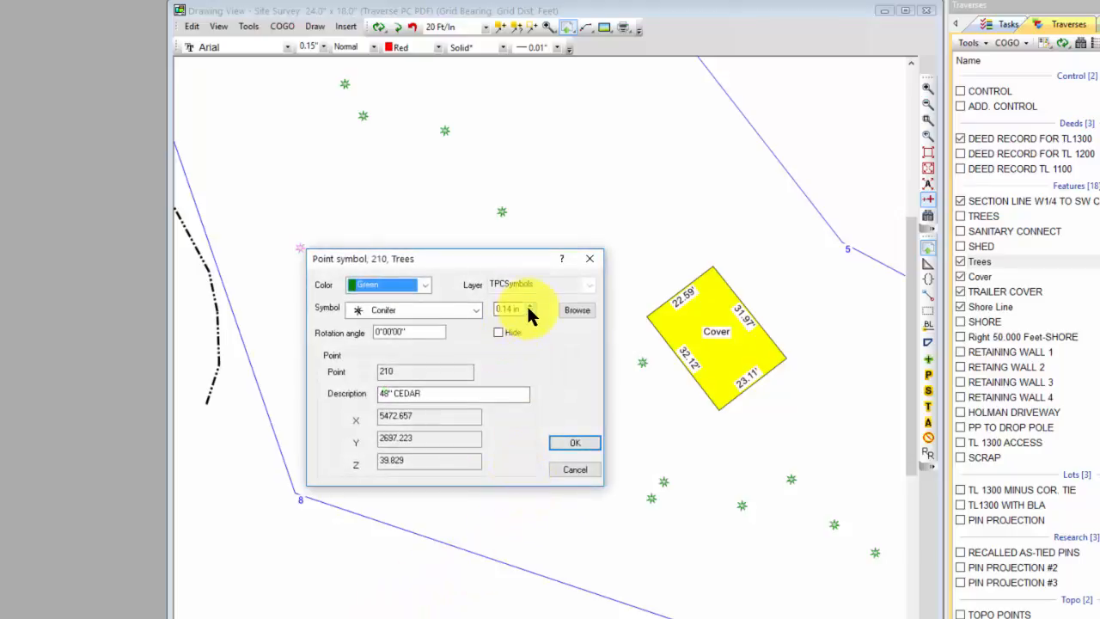
{"action": "left_click", "coordinate": [529, 304]}
{"action": "left_click", "coordinate": [529, 305]}
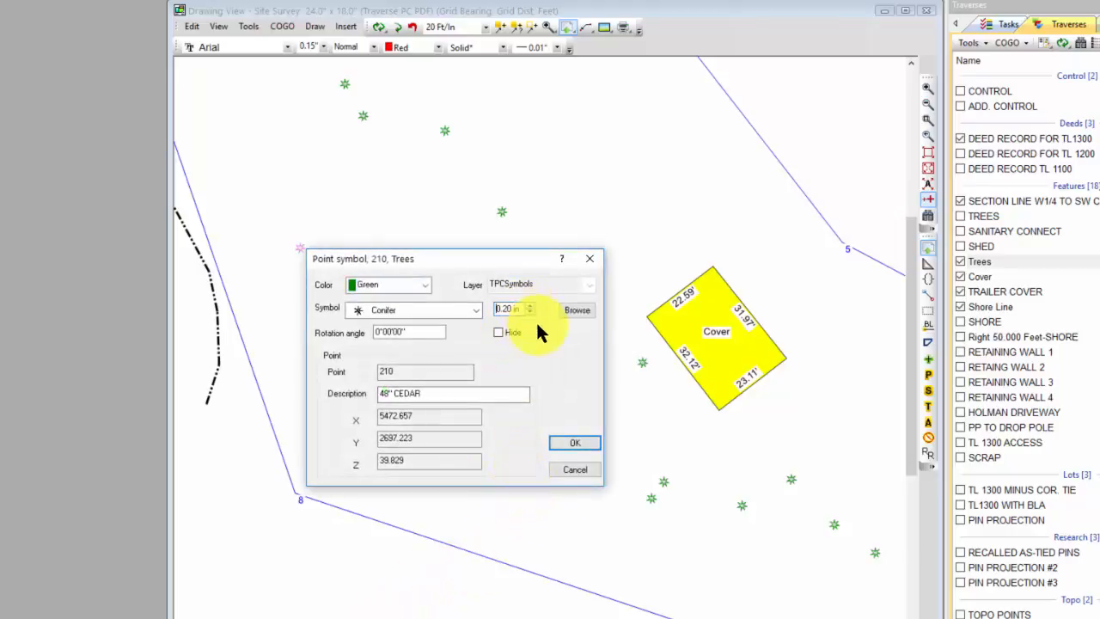
{"action": "left_click", "coordinate": [575, 443]}
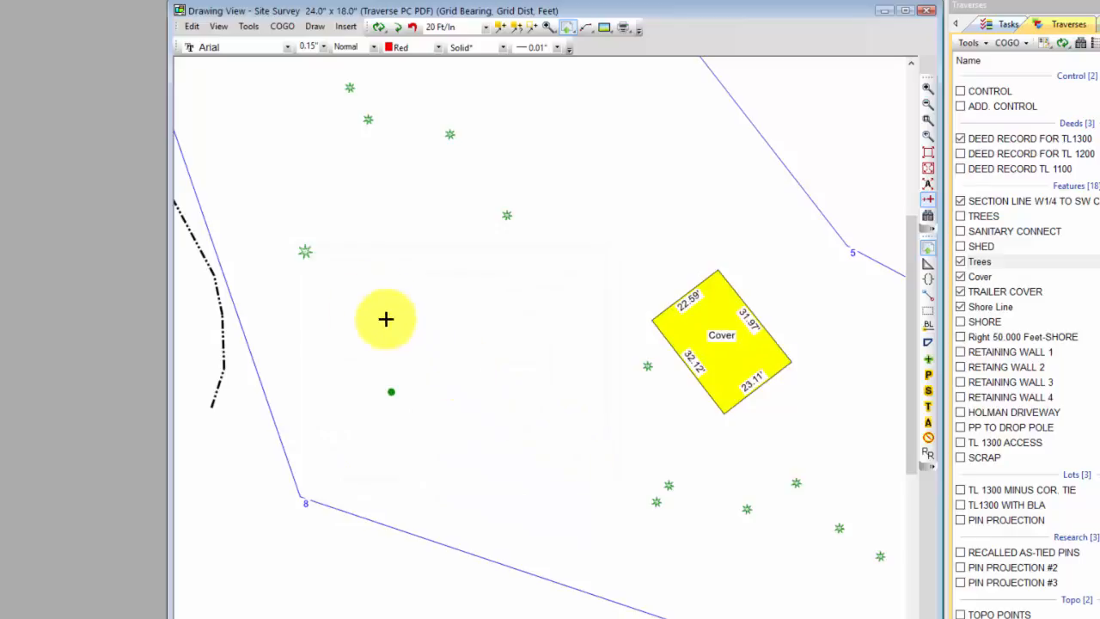